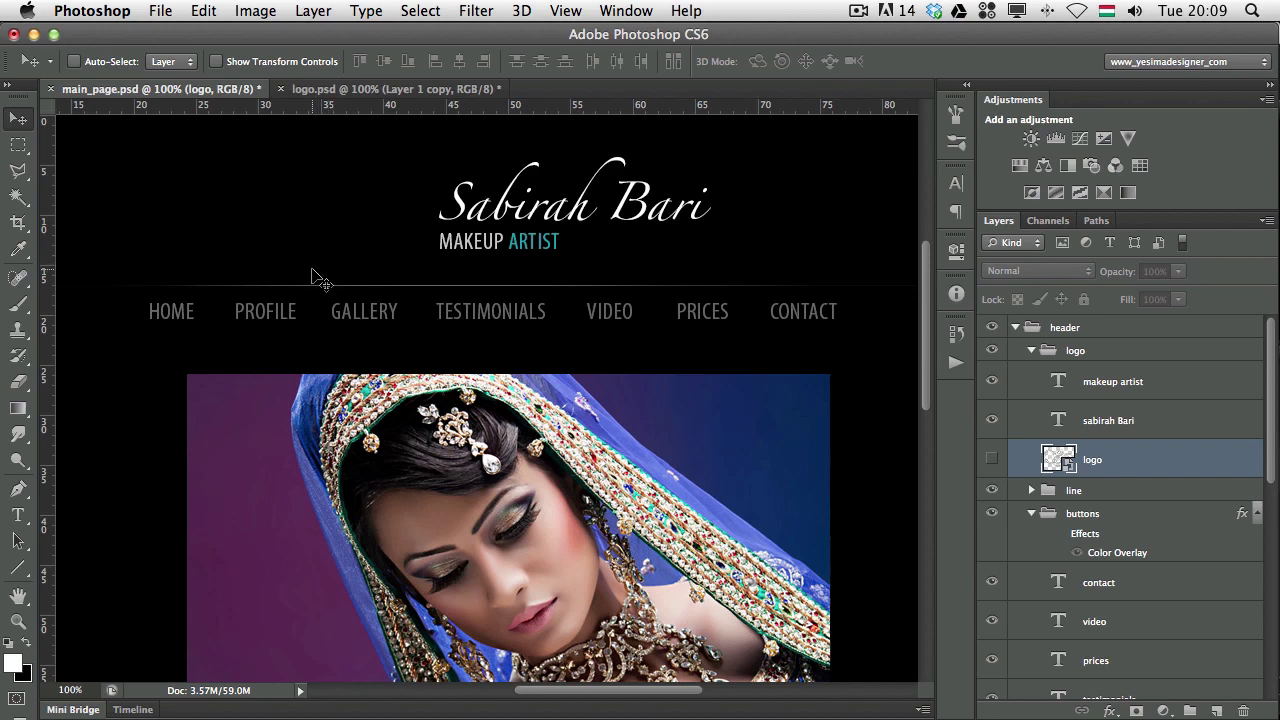
# Switch between main_page.psd and logo.psd, ending on logo.psd with the Vector Smart Object henna pattern shown.
pyautogui.click(345, 92)
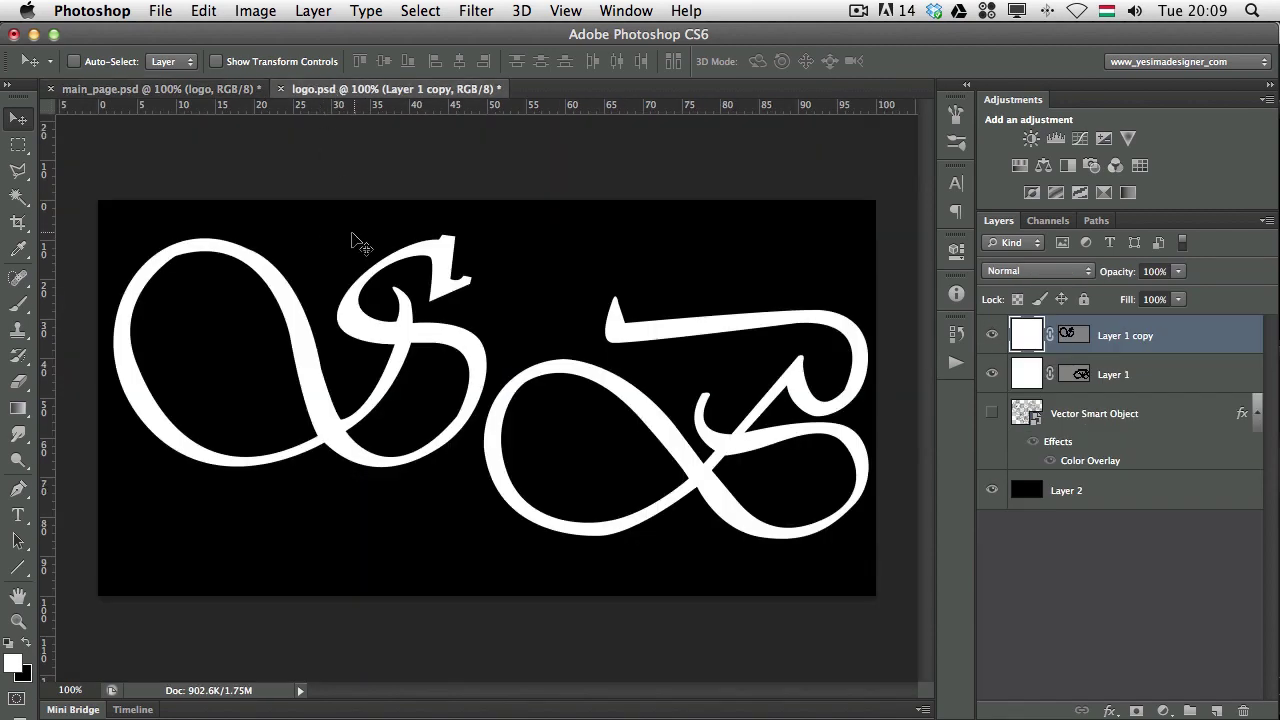
pyautogui.click(155, 89)
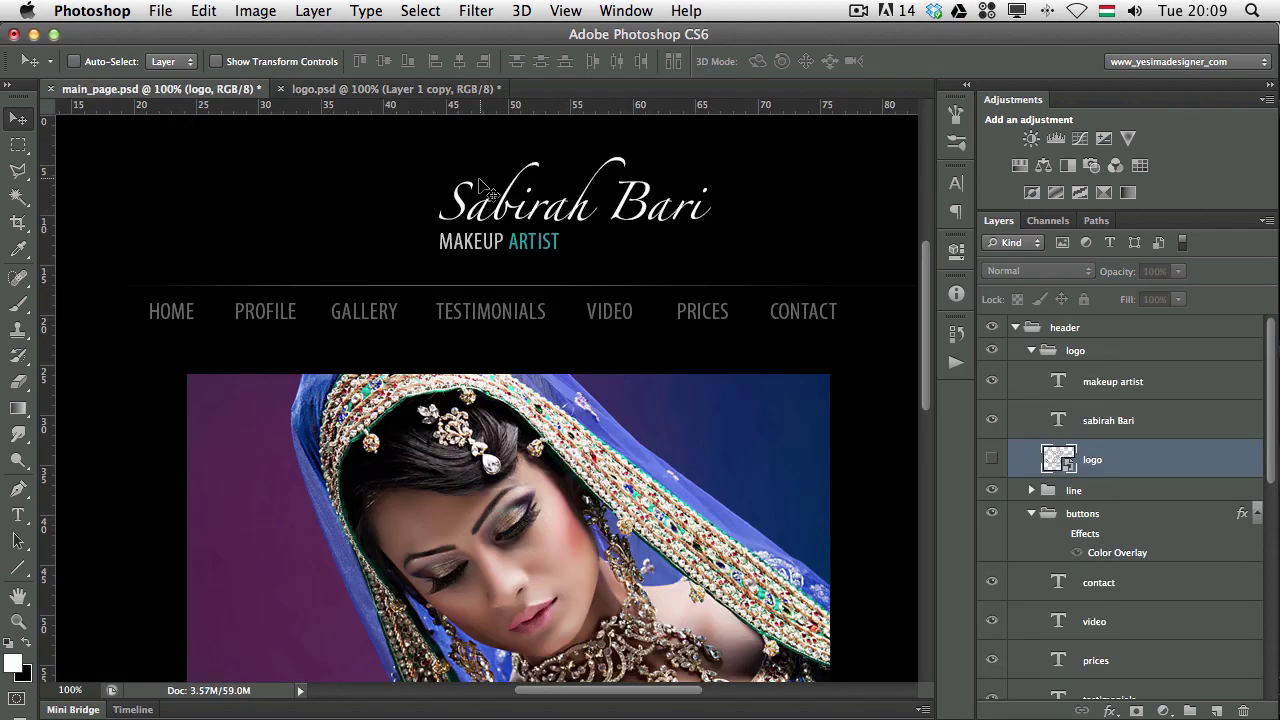
pyautogui.click(345, 90)
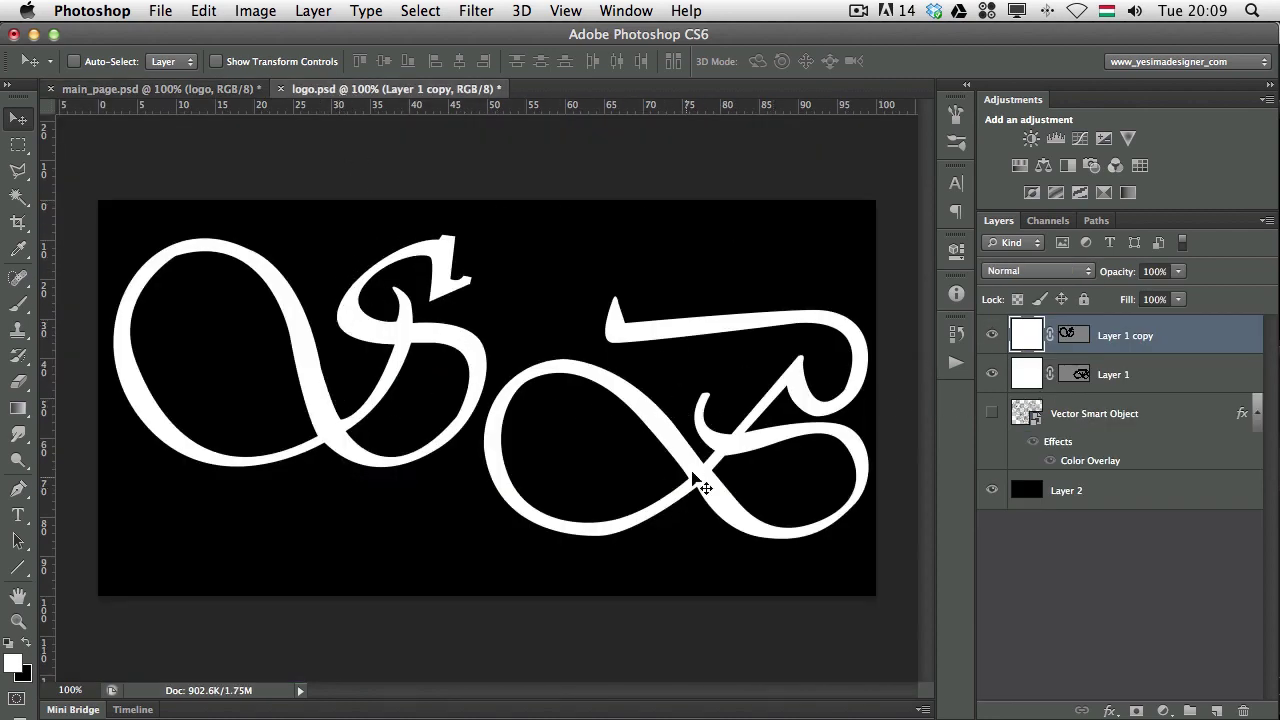
pyautogui.click(992, 413)
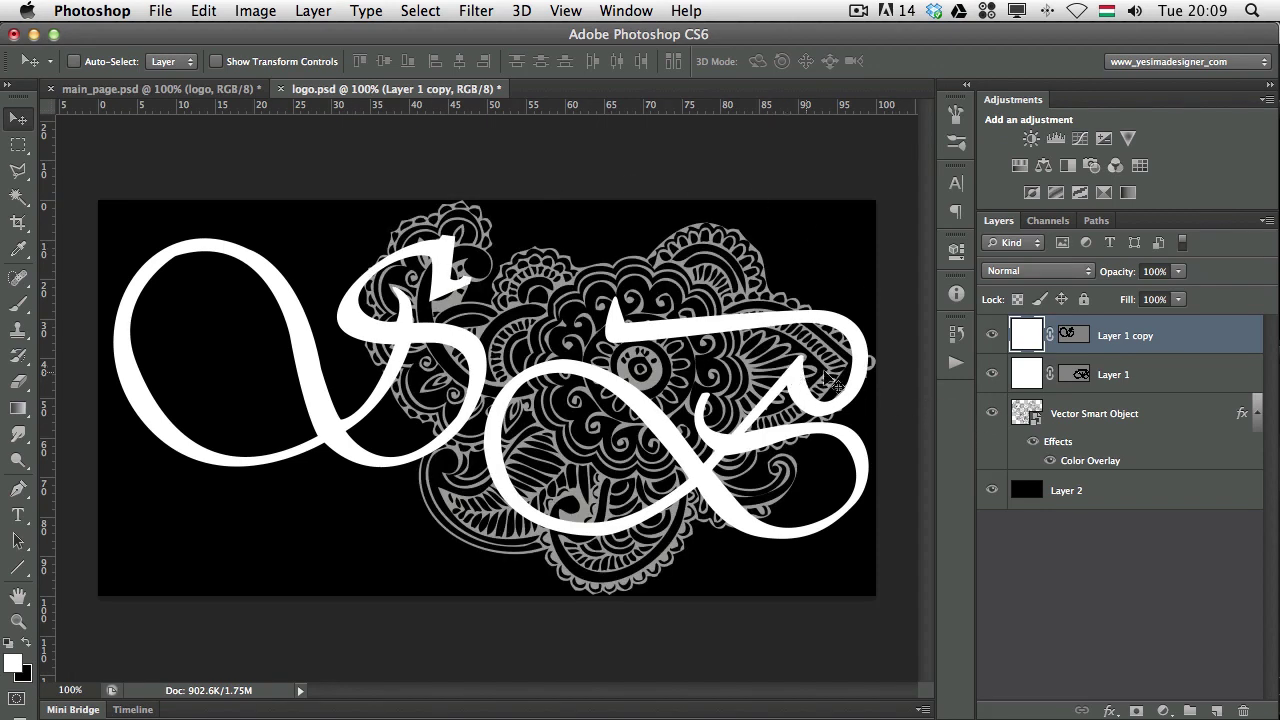
# Hide the henna pattern layer, briefly toggling the black background off and back on.
pyautogui.click(992, 415)
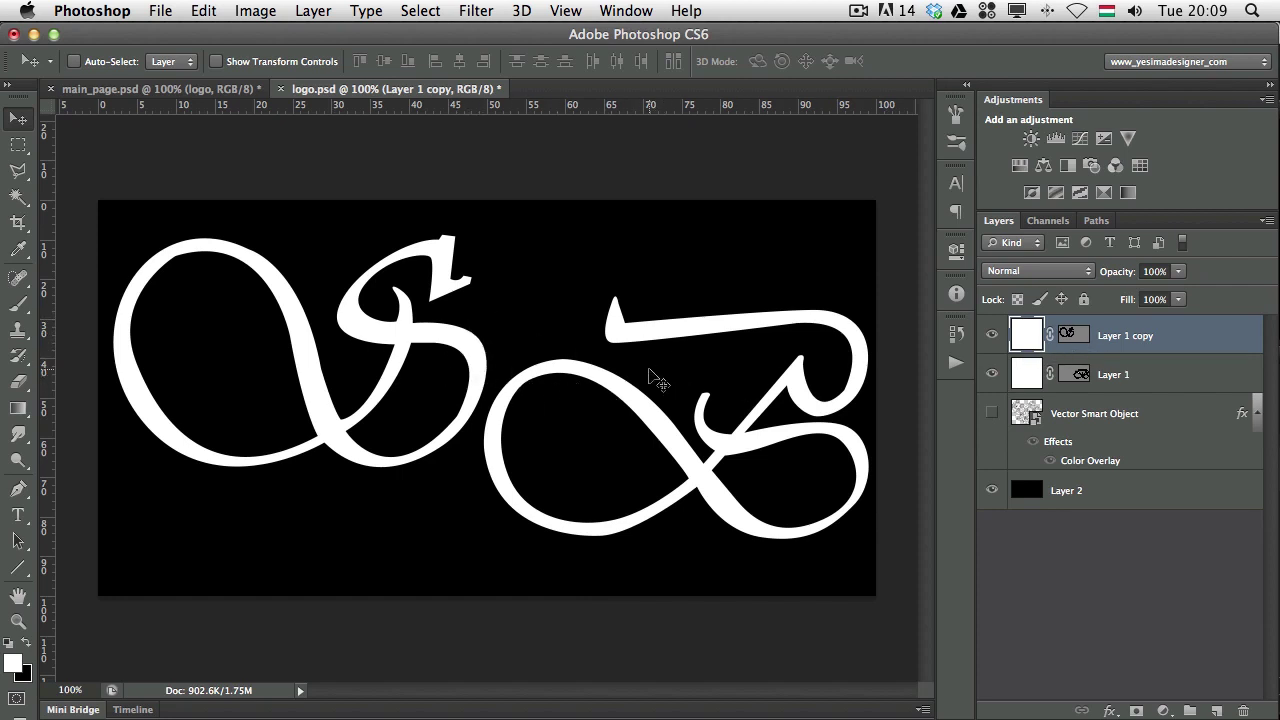
pyautogui.click(992, 490)
pyautogui.click(992, 490)
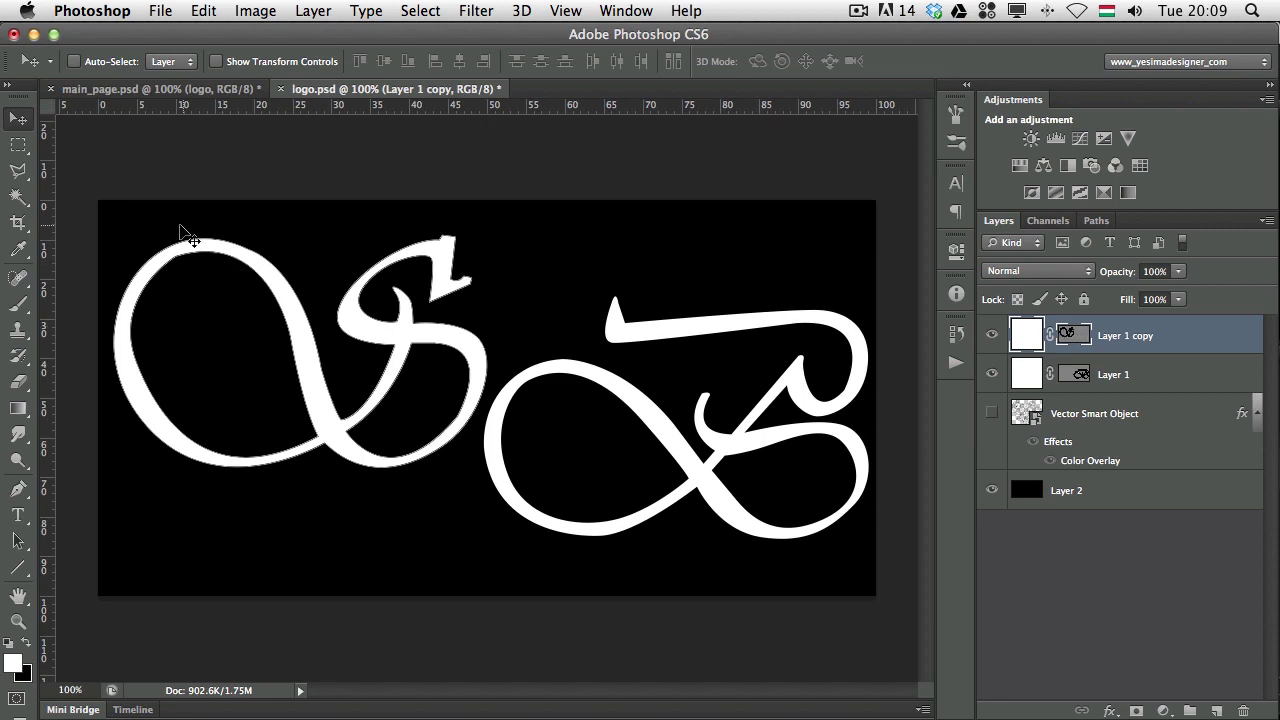
# Reshape the curve at the top anchor of the S letter's path with Direct Selection.
pyautogui.press('a')
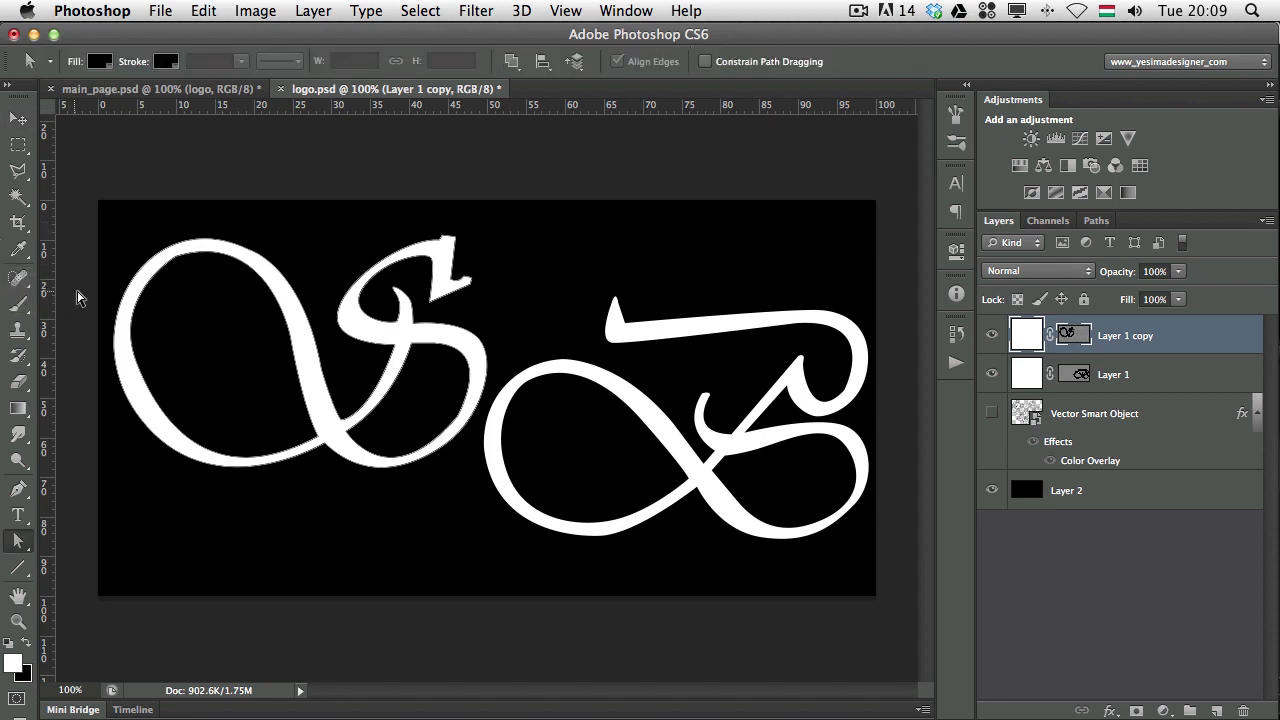
pyautogui.click(173, 262)
pyautogui.click(172, 268)
pyautogui.moveTo(267, 227); pyautogui.dragTo(265, 226)
pyautogui.click(278, 186)
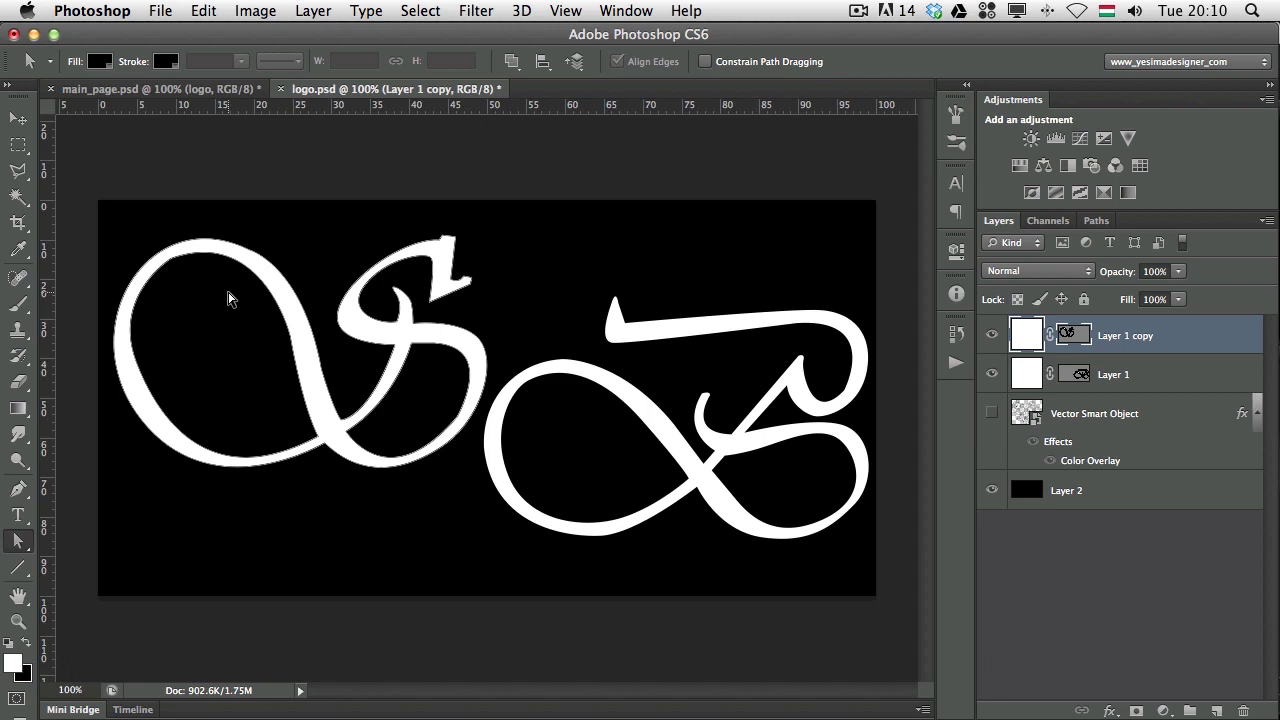
pyautogui.press('v')
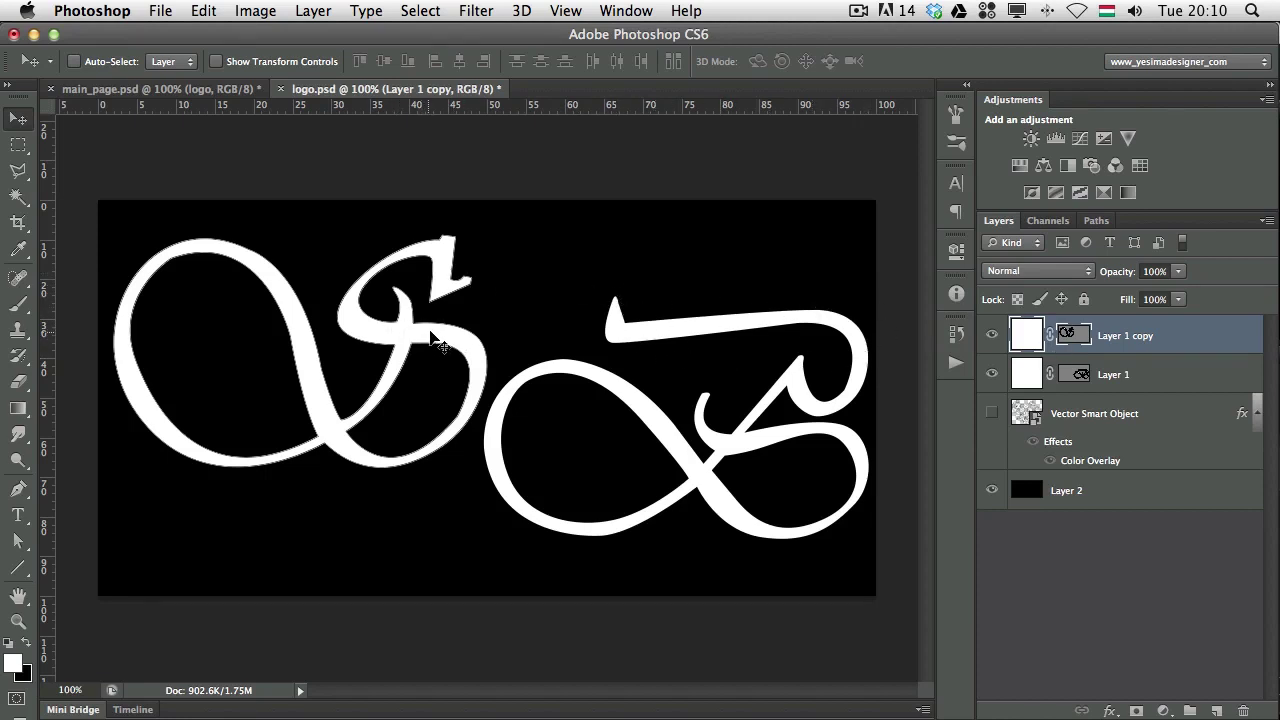
# Drag Layer 1 copy's S right to interlock with the B, nudge it, and show the henna pattern.
pyautogui.moveTo(433, 338); pyautogui.dragTo(637, 346)
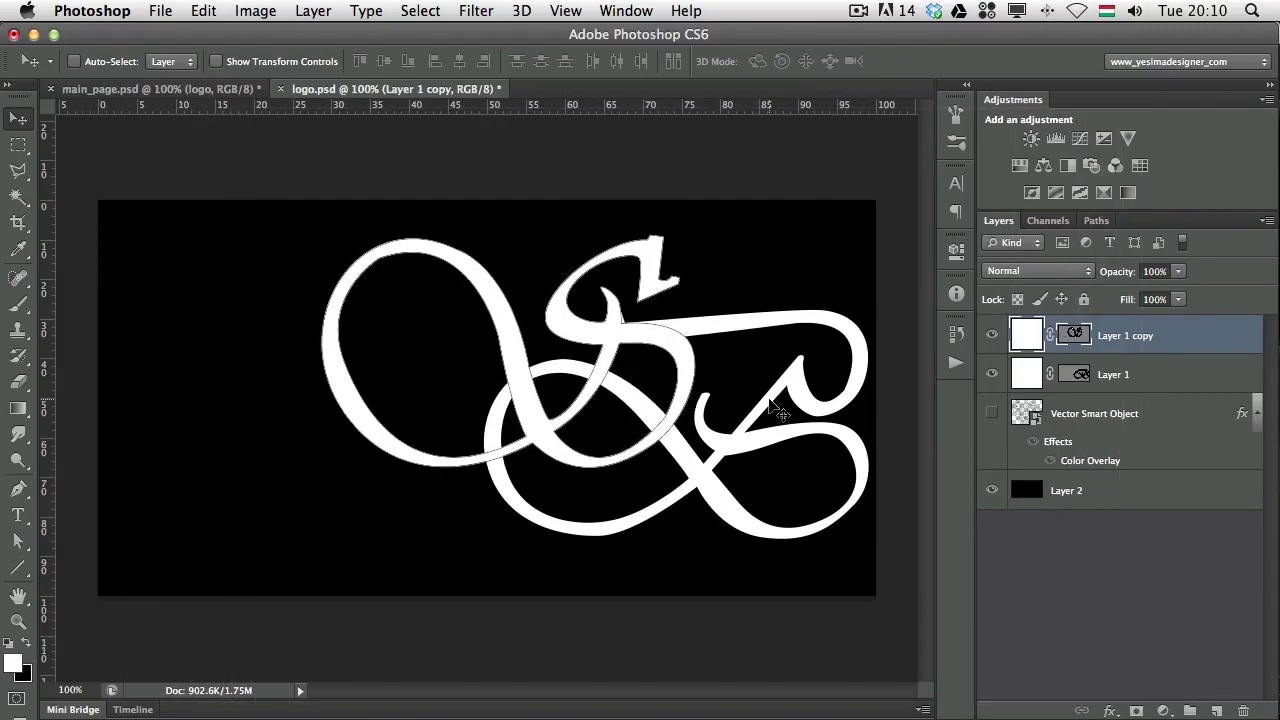
pyautogui.press('Left')
pyautogui.press('Left')
pyautogui.press('Left')
pyautogui.press('Left')
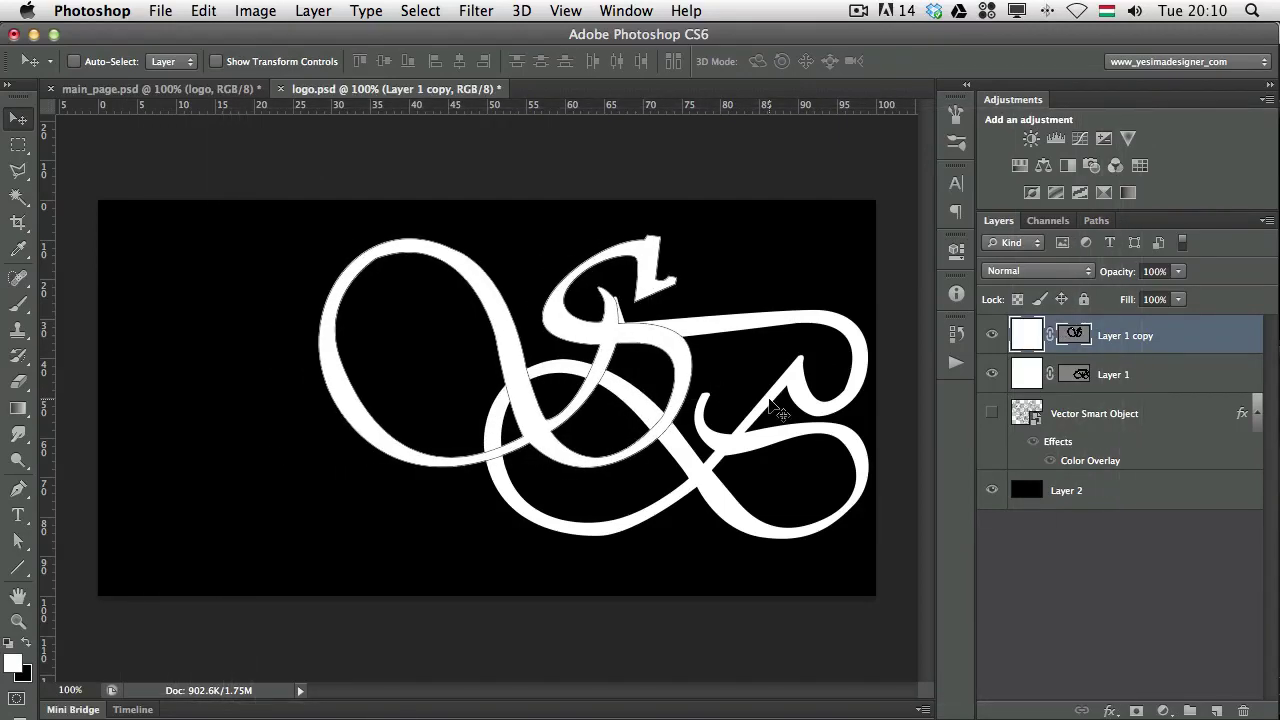
pyautogui.press('Right')
pyautogui.press('Right')
pyautogui.press('Right')
pyautogui.press('Right')
pyautogui.press('Right')
pyautogui.press('Right')
pyautogui.press('Left')
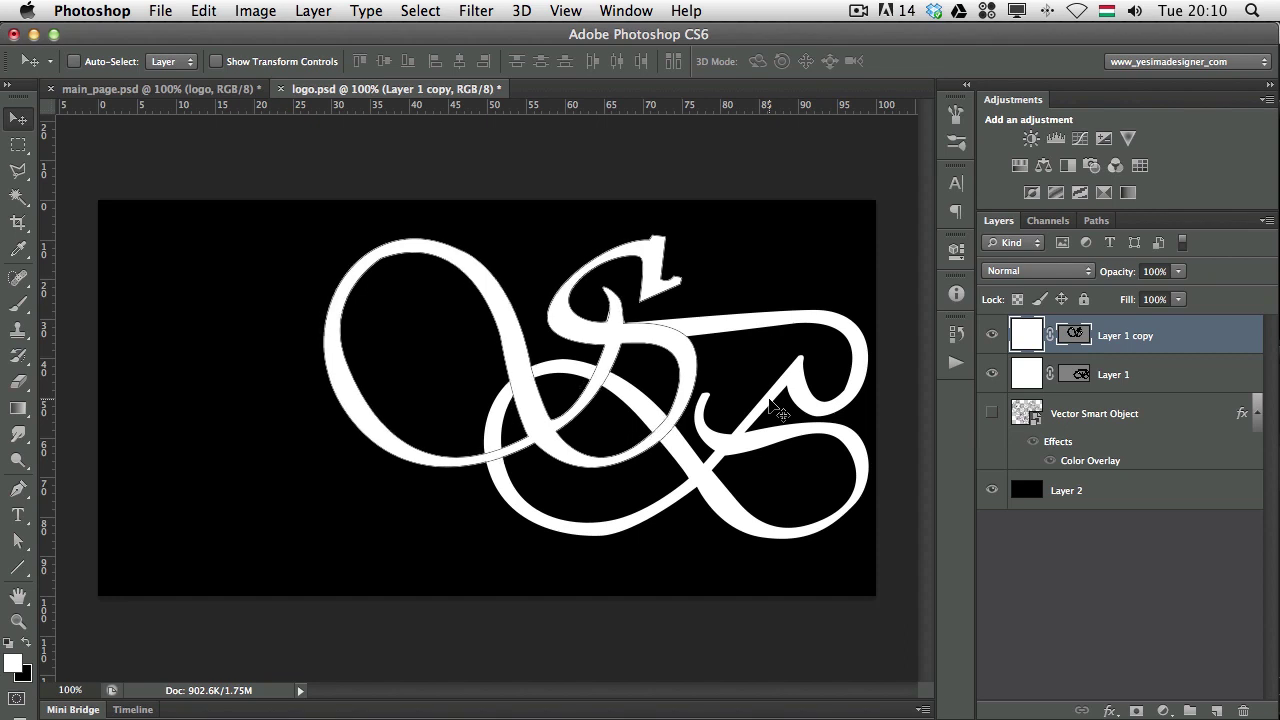
pyautogui.press('Up')
pyautogui.press('Up')
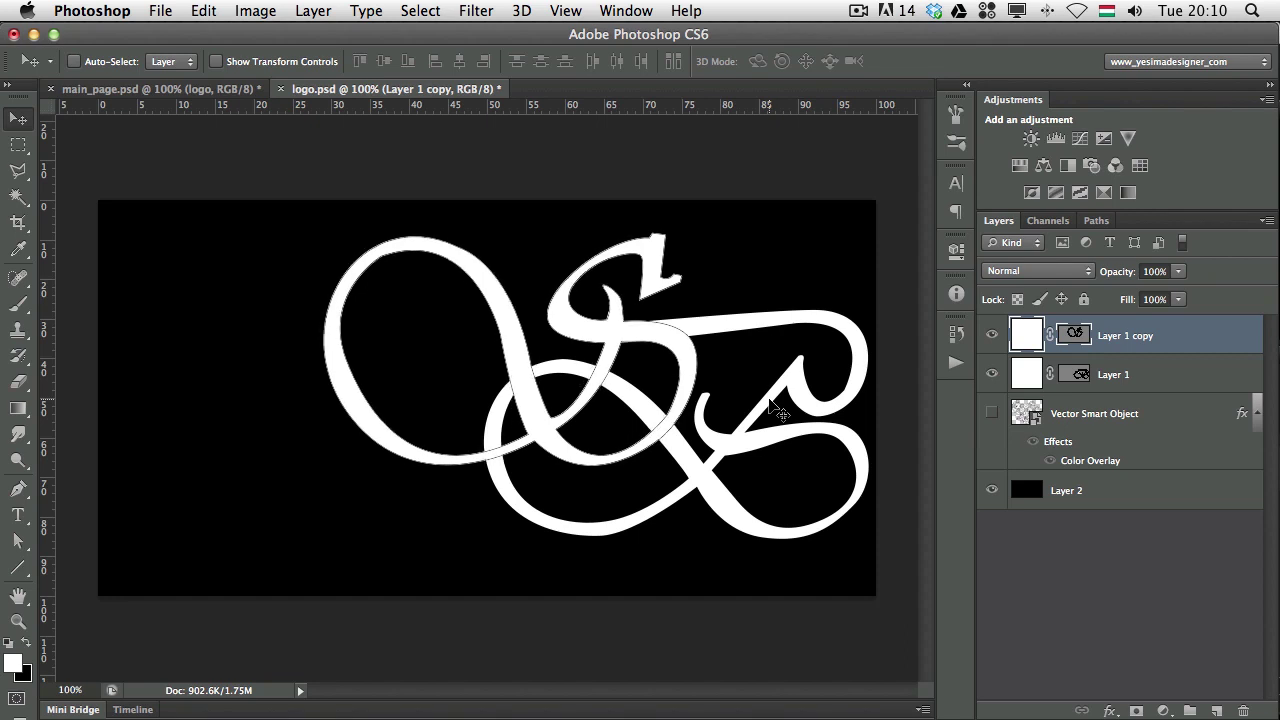
pyautogui.click(1124, 365)
pyautogui.click(1090, 349)
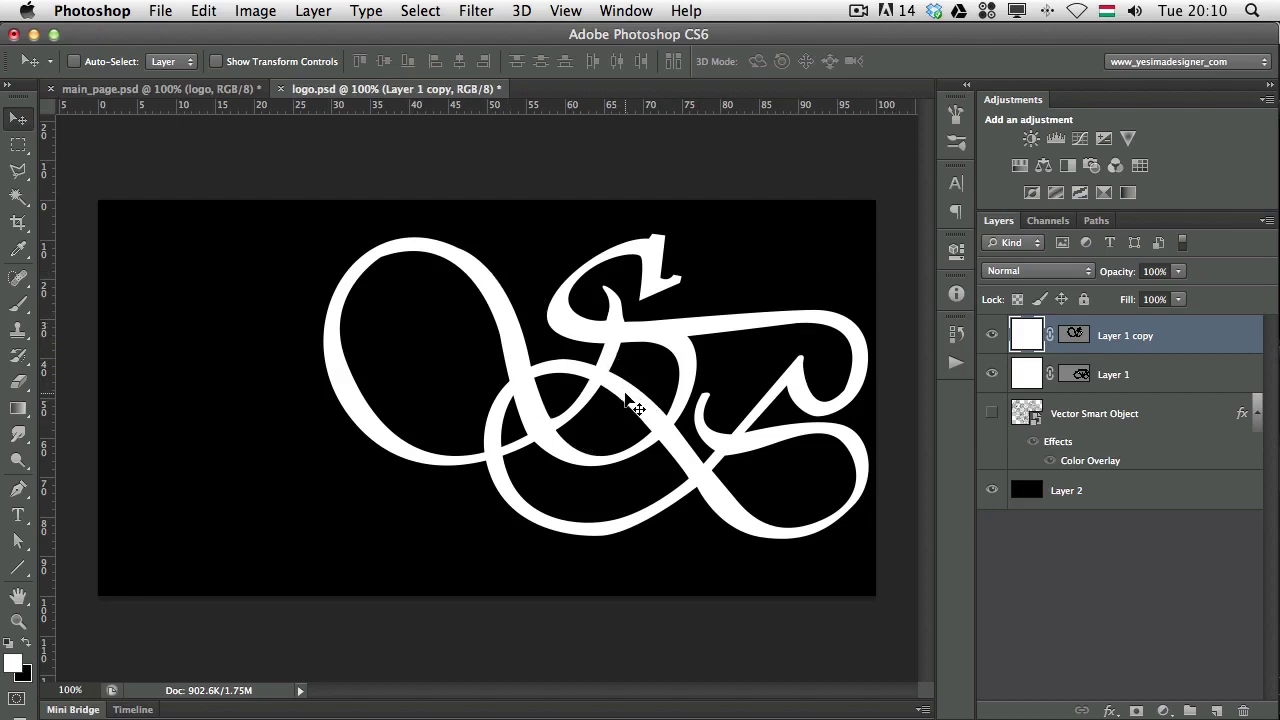
pyautogui.click(991, 415)
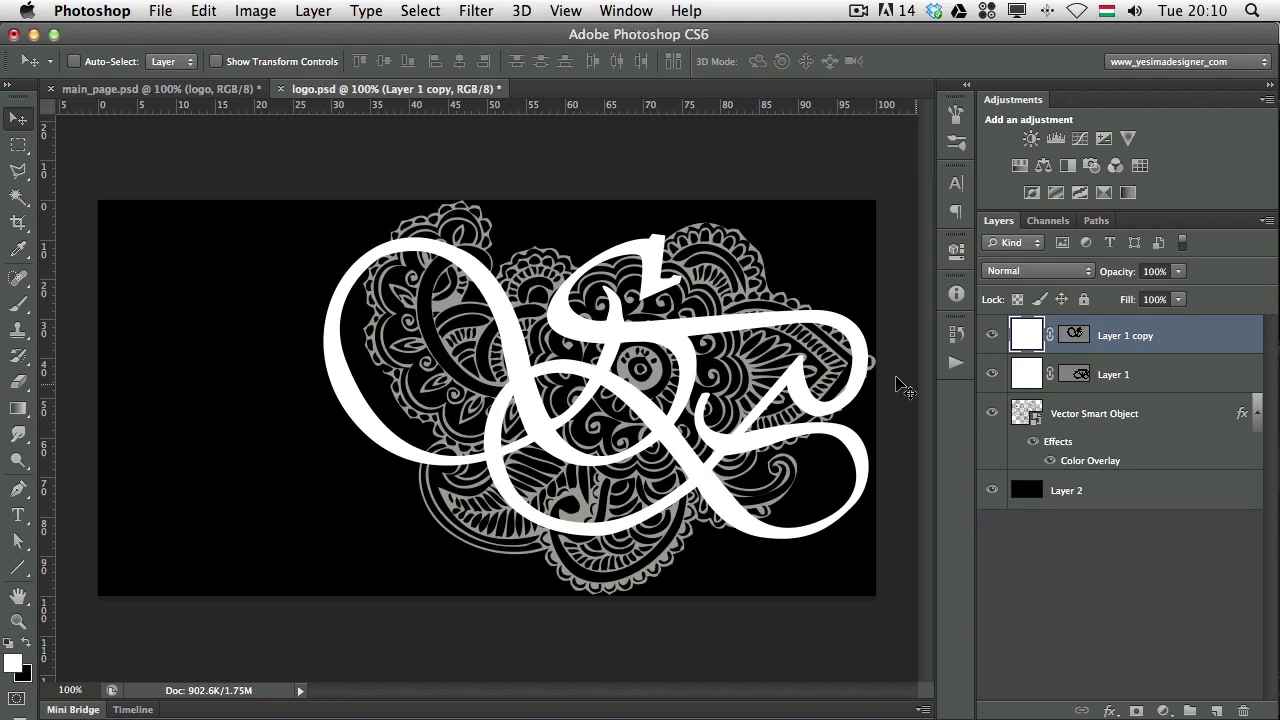
# Crop the logo canvas tighter by pulling the side edges in around the monogram.
pyautogui.press('c')
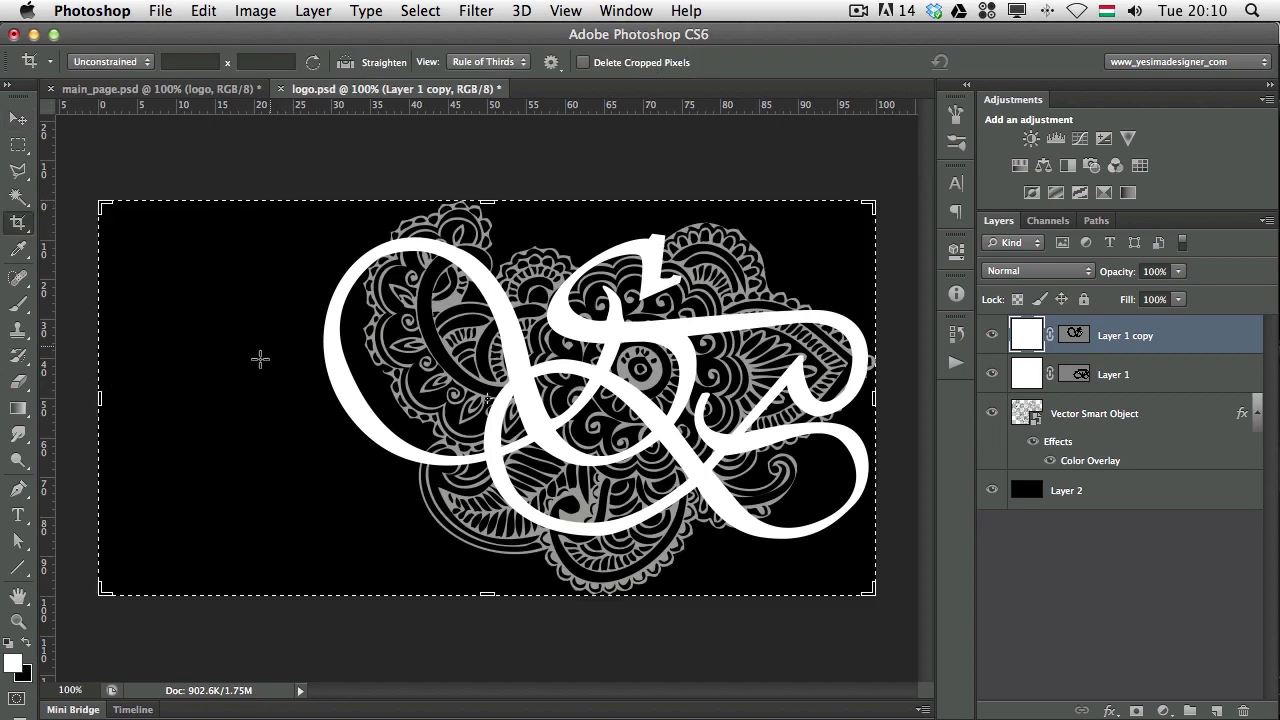
pyautogui.moveTo(103, 399); pyautogui.dragTo(203, 385)
pyautogui.press('Return')
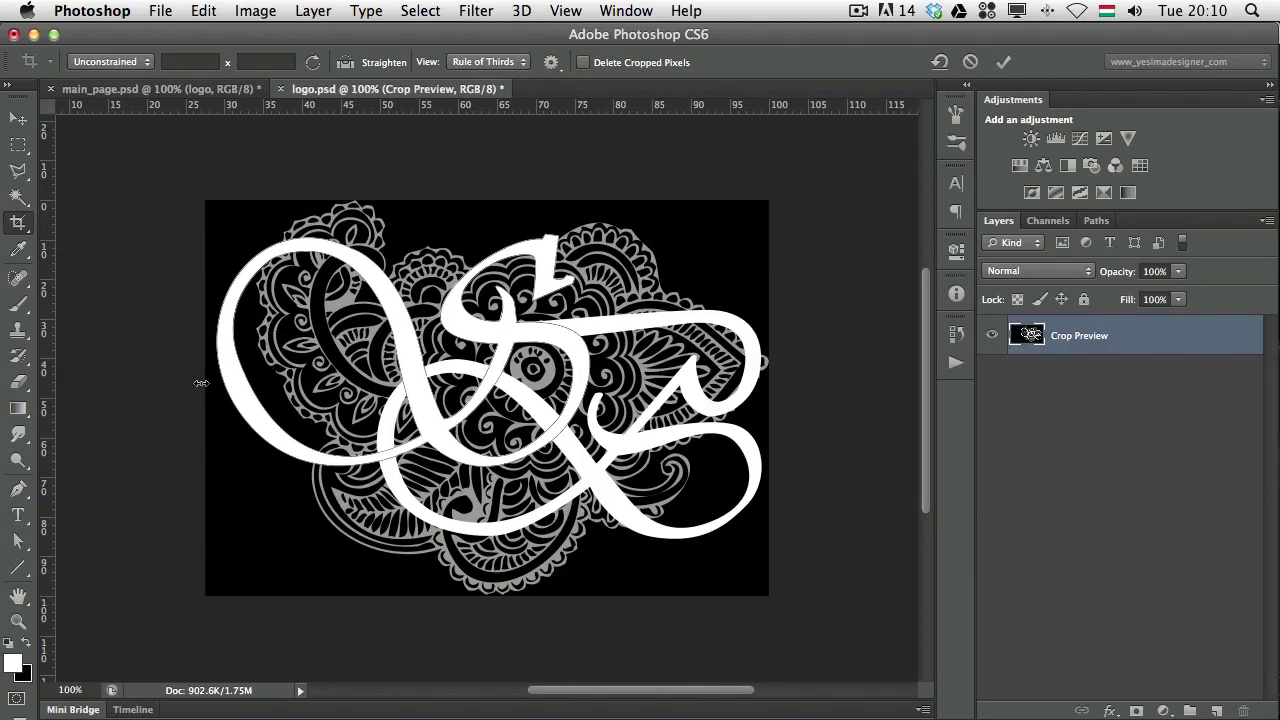
pyautogui.press('v')
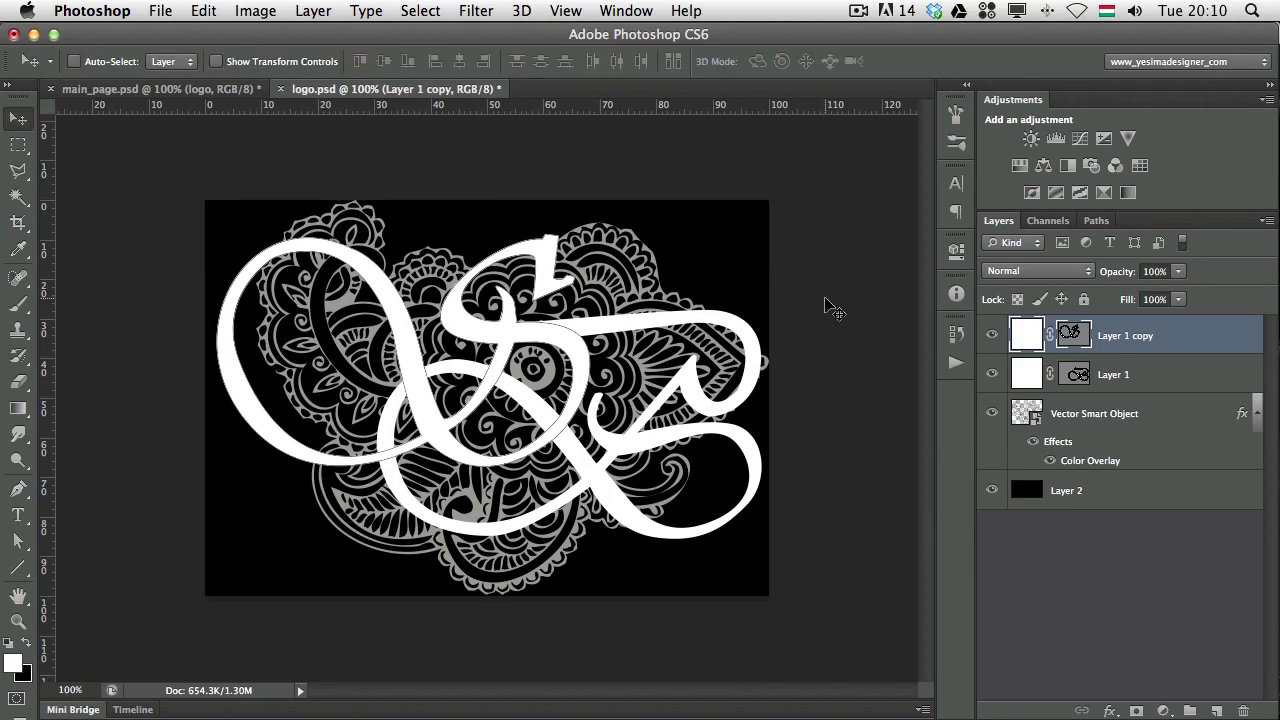
# Hide the henna pattern layer and reselect Layer 1 copy.
pyautogui.click(992, 413)
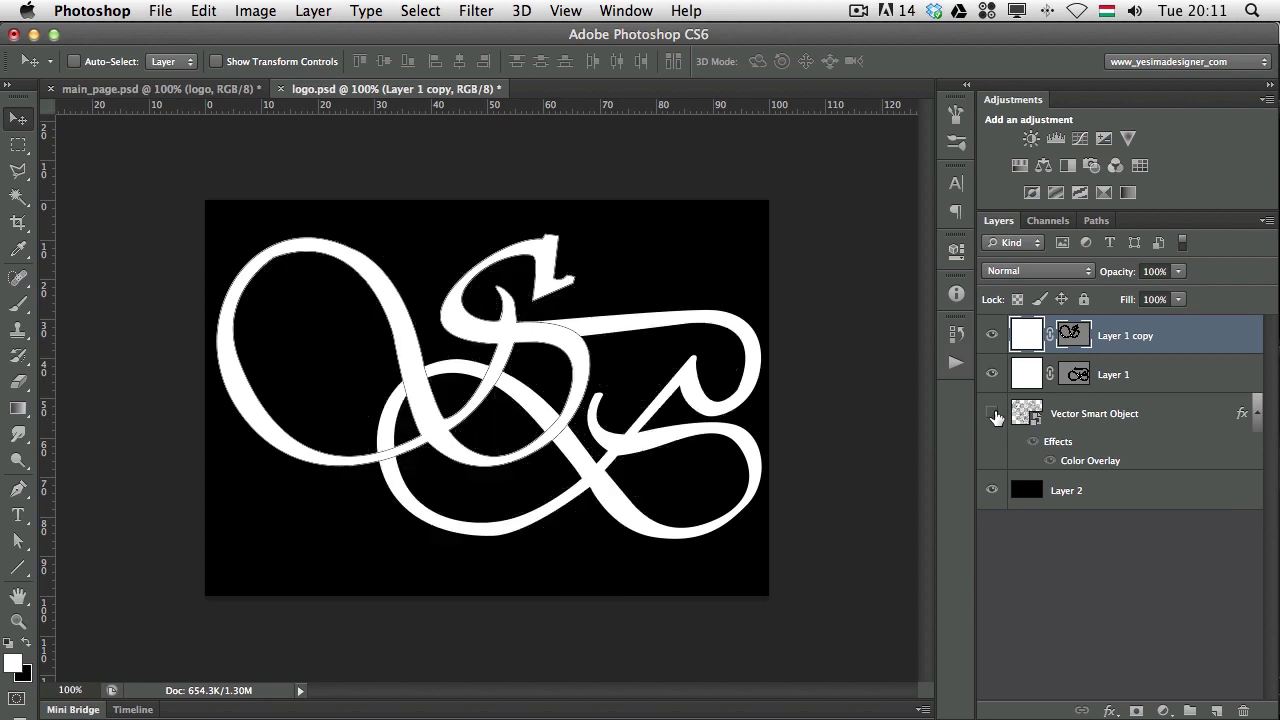
pyautogui.click(1122, 376)
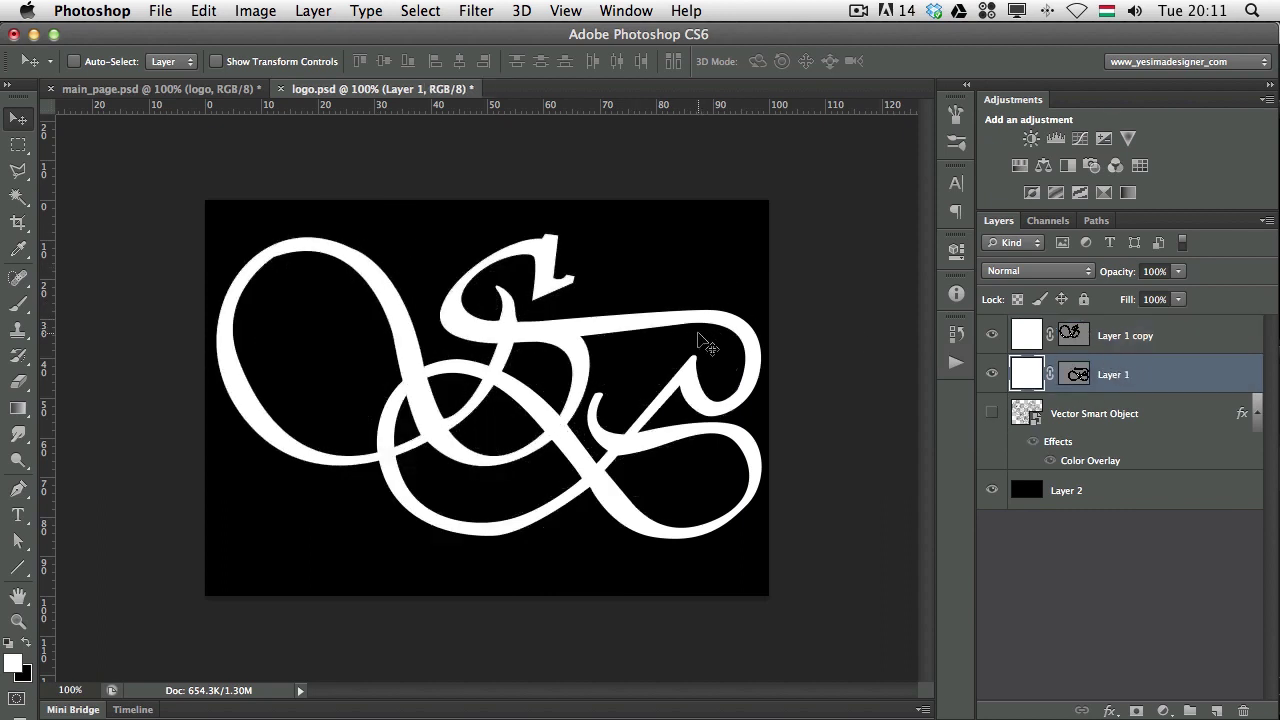
pyautogui.click(1174, 341)
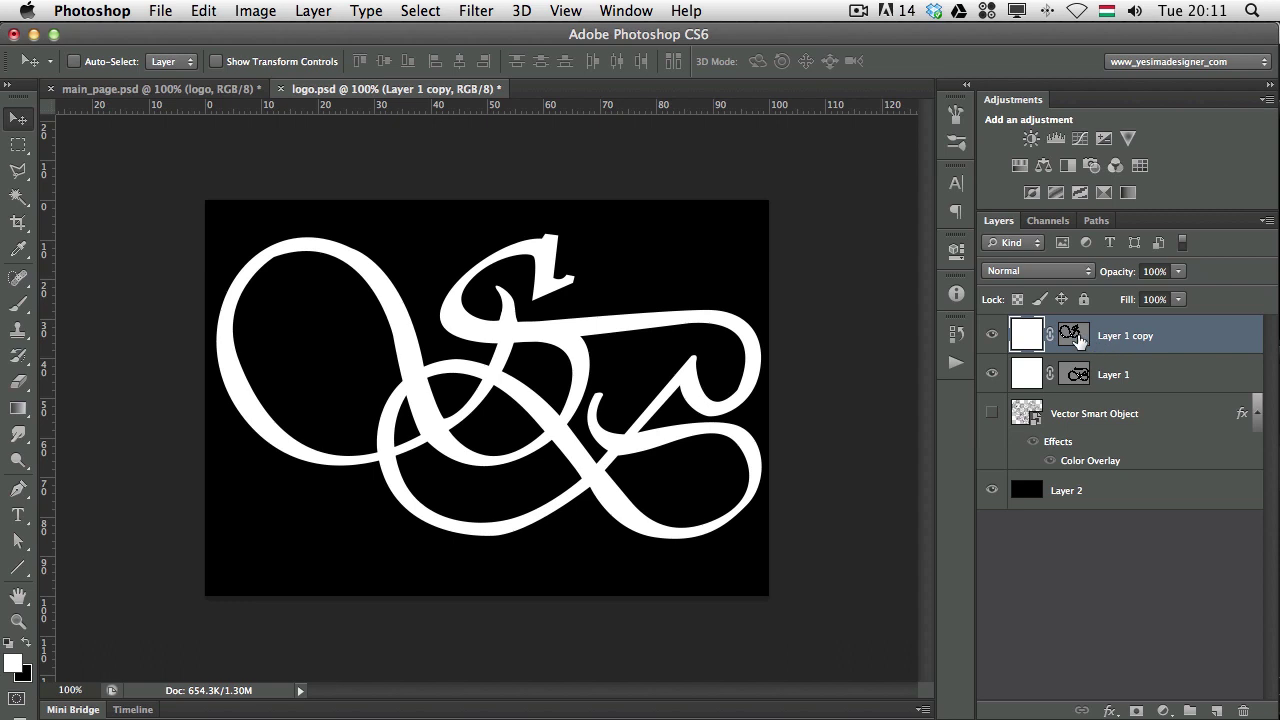
# Add a 3 px black Stroke layer style to Layer 1 copy.
pyautogui.doubleClick(1172, 335)
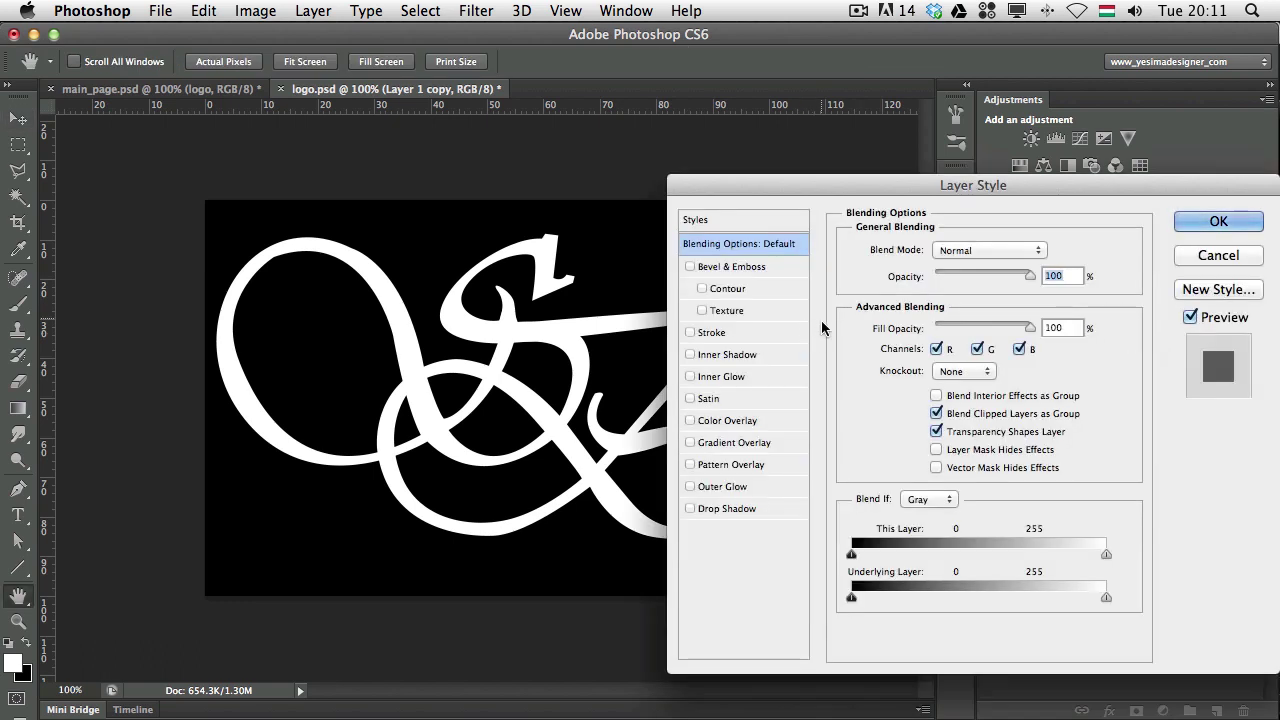
pyautogui.click(690, 333)
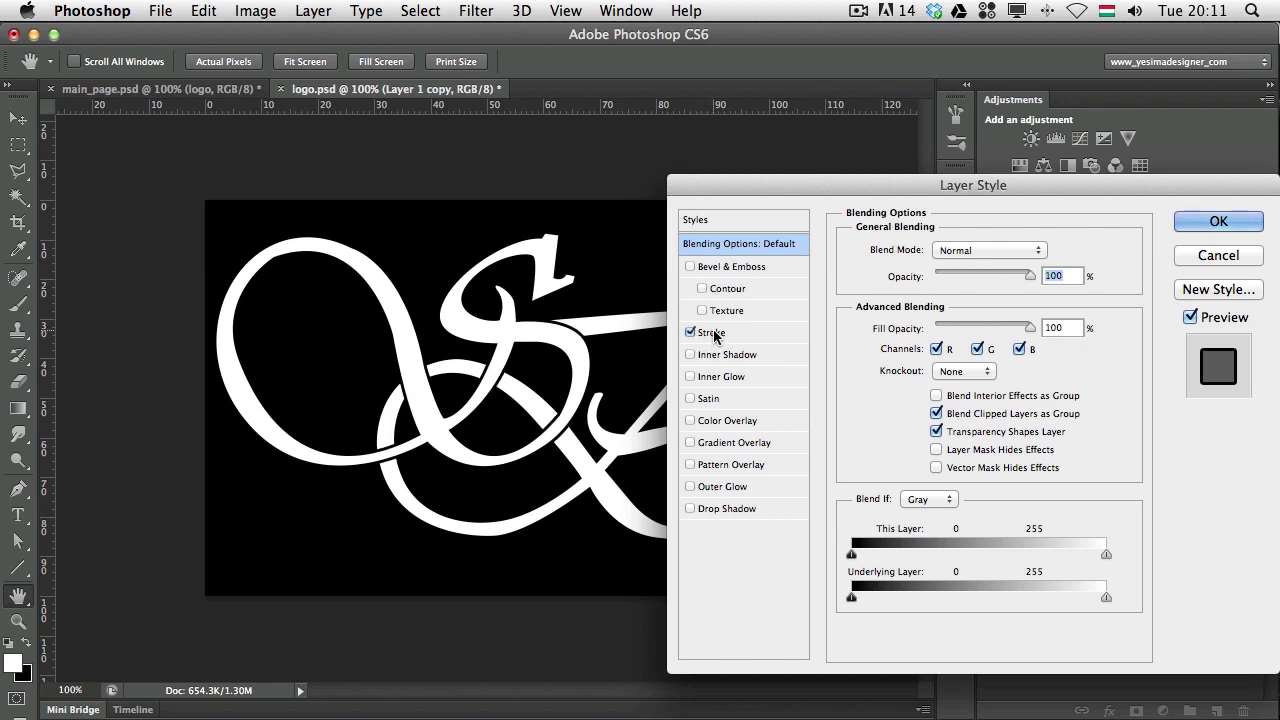
pyautogui.click(711, 333)
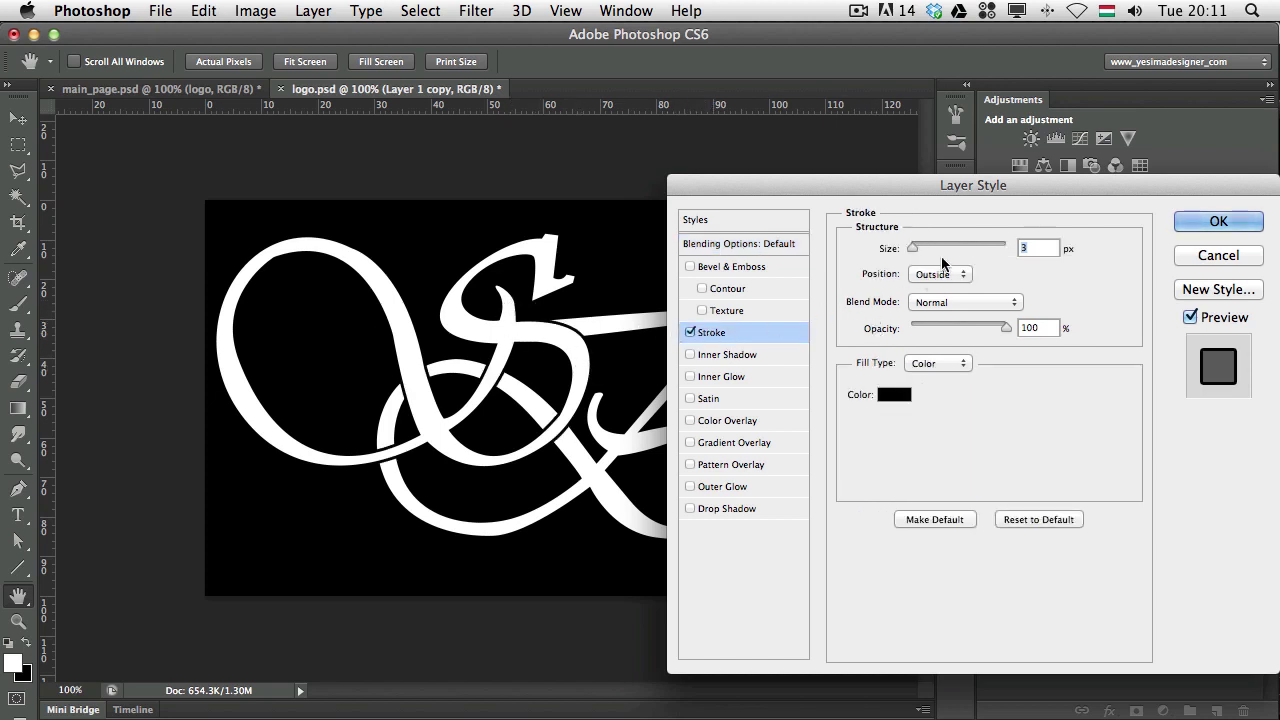
pyautogui.doubleClick(1024, 247)
pyautogui.click(1195, 228)
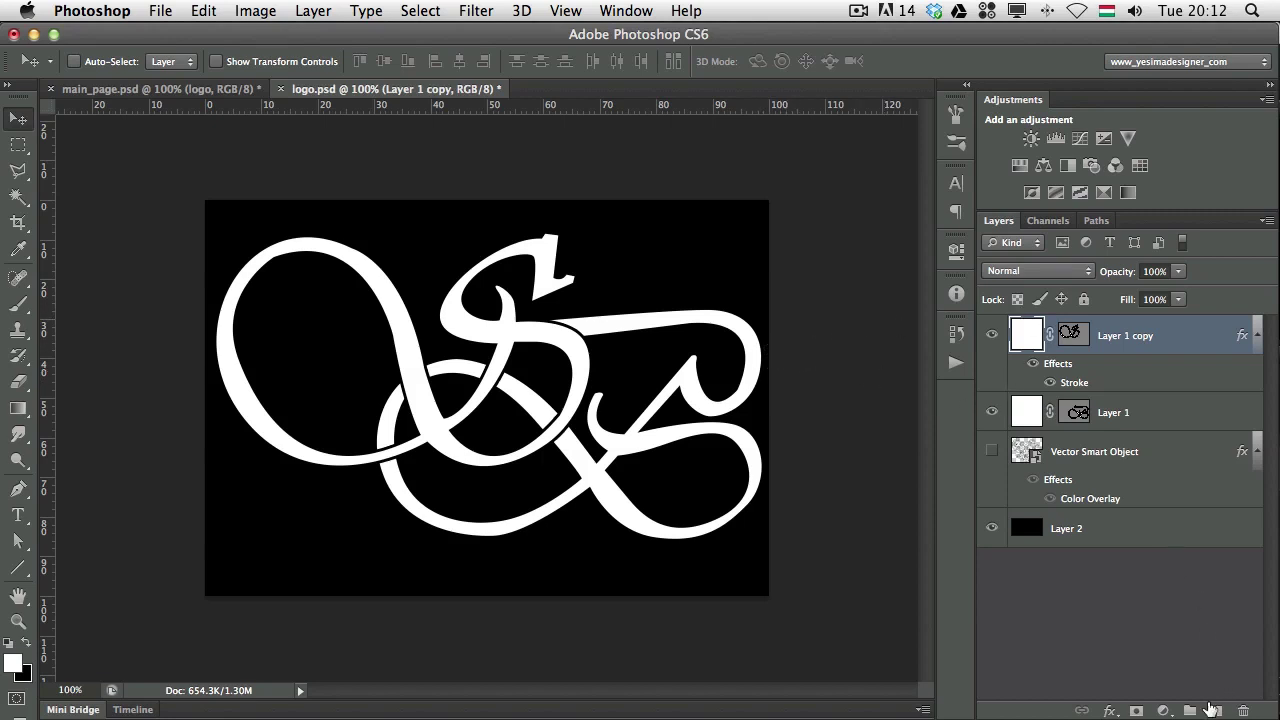
# Add a layer mask to Layer 1 copy and set up a brush of about 58 px.
pyautogui.click(1136, 710)
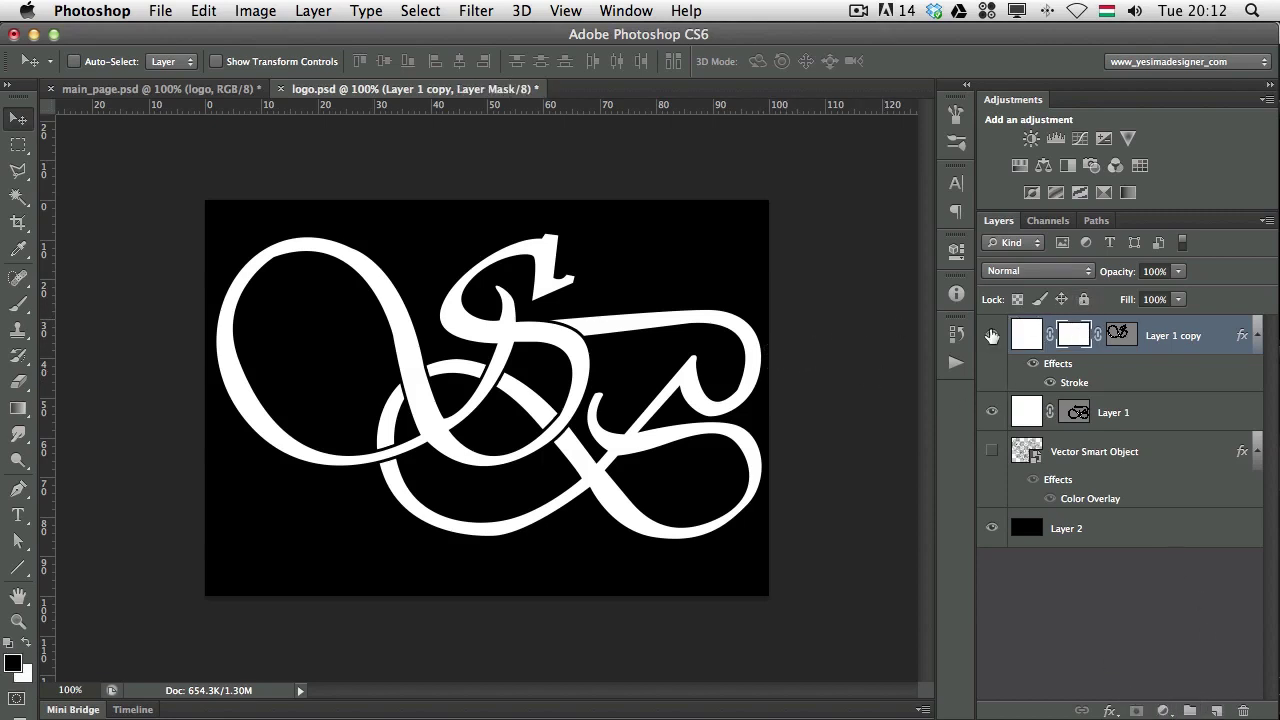
pyautogui.press('b')
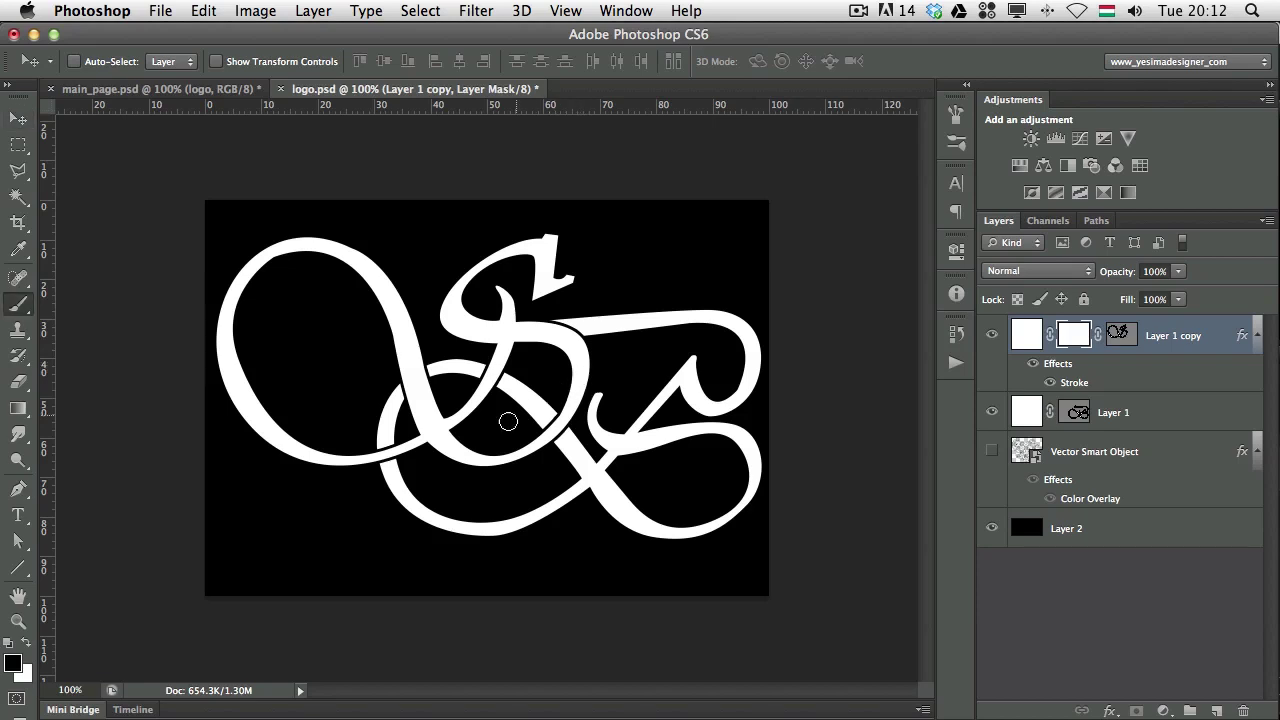
pyautogui.moveTo(371, 357); pyautogui.dragTo(443, 350)
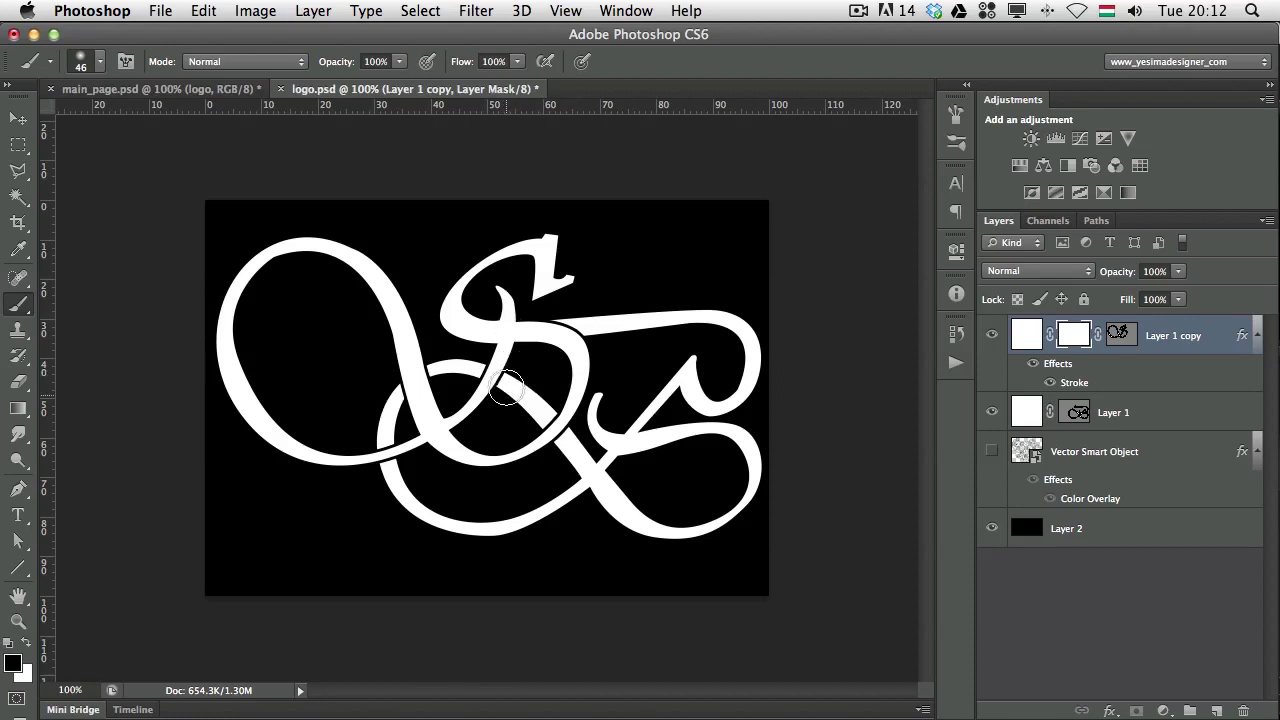
# Paint black on the mask at the top, lower-left and diagonal crossings to hide those strands.
pyautogui.moveTo(537, 387)
pyautogui.mouseDown()
pyautogui.moveTo(525, 390)
pyautogui.moveTo(550, 400)
pyautogui.moveTo(489, 372)
pyautogui.moveTo(596, 456)
pyautogui.moveTo(557, 451)
pyautogui.moveTo(515, 388)
pyautogui.moveTo(565, 412)
pyautogui.moveTo(573, 393)
pyautogui.moveTo(523, 435)
pyautogui.moveTo(565, 395)
pyautogui.moveTo(500, 408)
pyautogui.moveTo(545, 408)
pyautogui.moveTo(560, 368)
pyautogui.moveTo(515, 358)
pyautogui.moveTo(478, 377)
pyautogui.moveTo(492, 385)
pyautogui.moveTo(484, 375)
pyautogui.mouseUp()
pyautogui.moveTo(455, 445)
pyautogui.mouseDown()
pyautogui.moveTo(390, 472)
pyautogui.moveTo(405, 429)
pyautogui.moveTo(386, 453)
pyautogui.mouseUp()
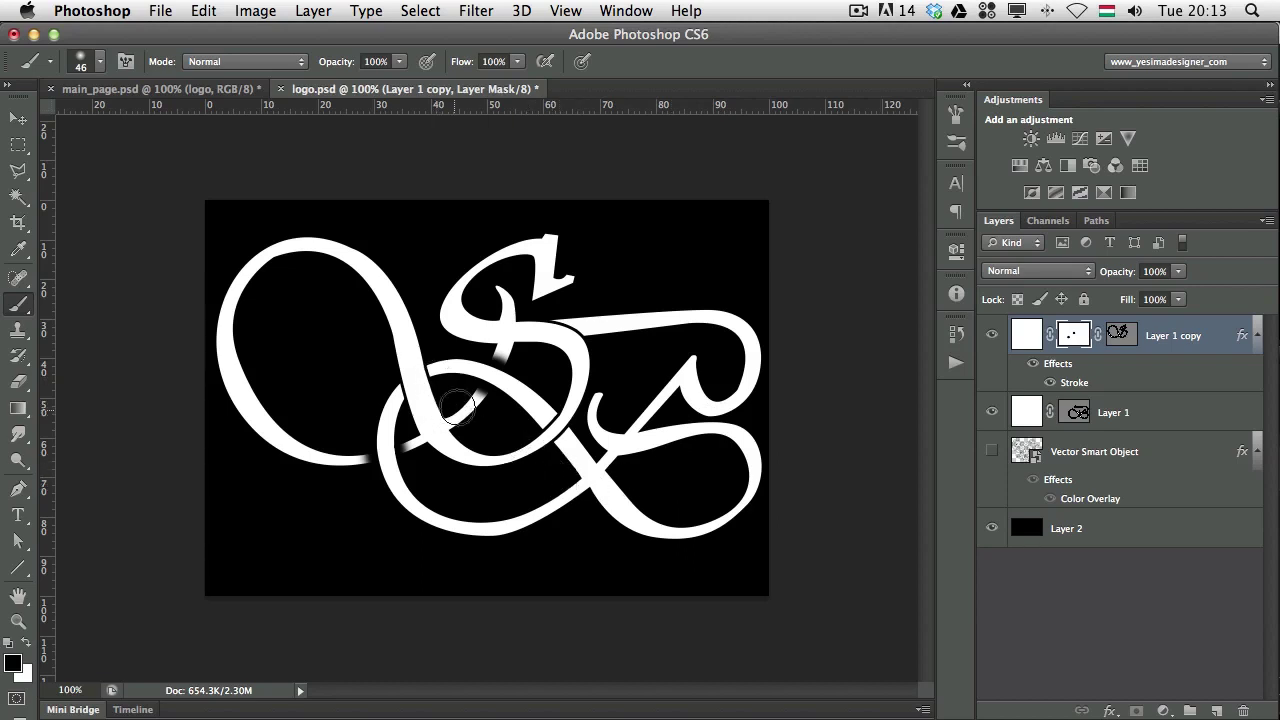
pyautogui.press('x')
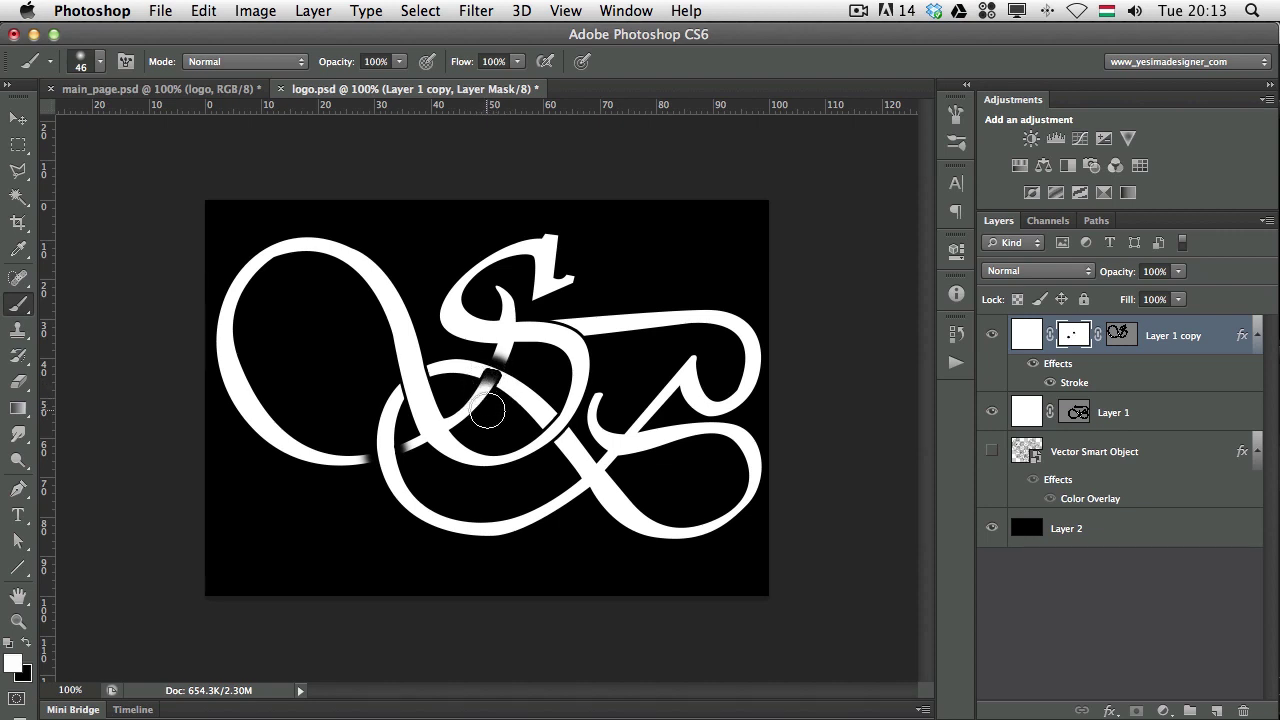
pyautogui.scroll(3, 487, 378)
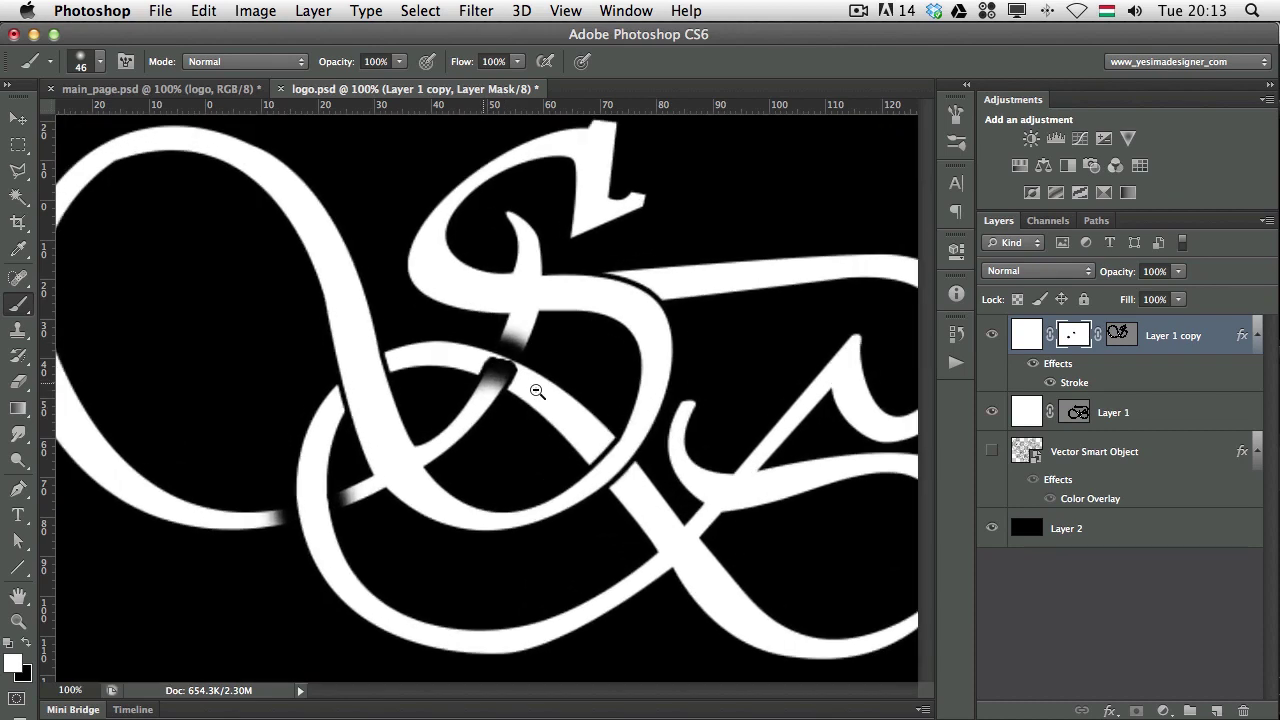
pyautogui.press('x')
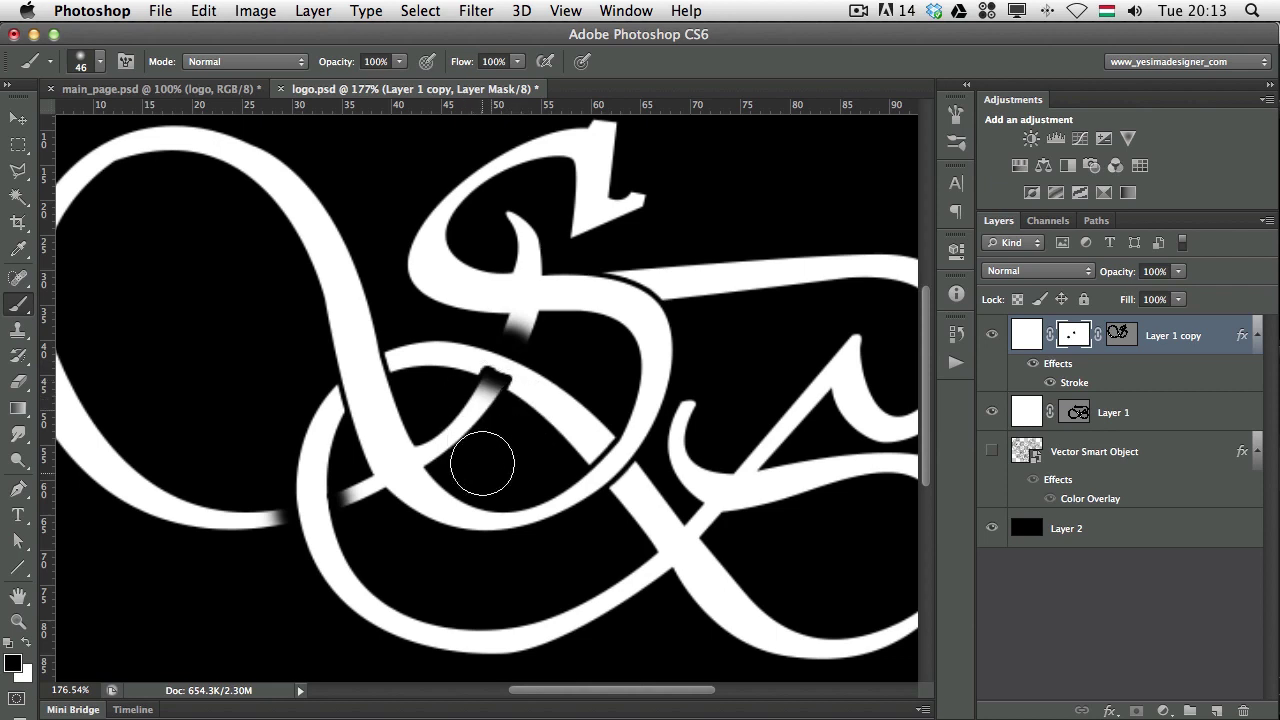
pyautogui.moveTo(463, 457); pyautogui.dragTo(470, 405)
# Enable Layer Mask Hides Effects on Layer 1 copy after comparing both states, then target its mask.
pyautogui.doubleClick(1211, 338)
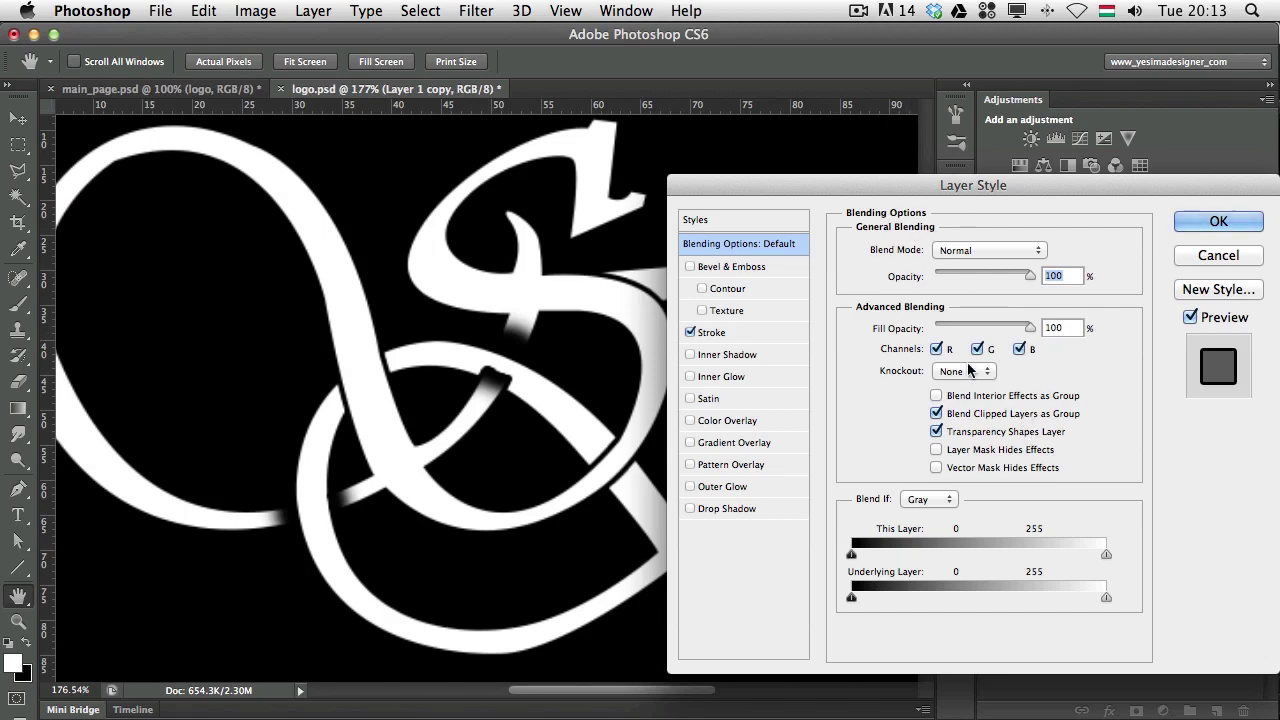
pyautogui.click(936, 450)
pyautogui.click(936, 450)
pyautogui.click(936, 450)
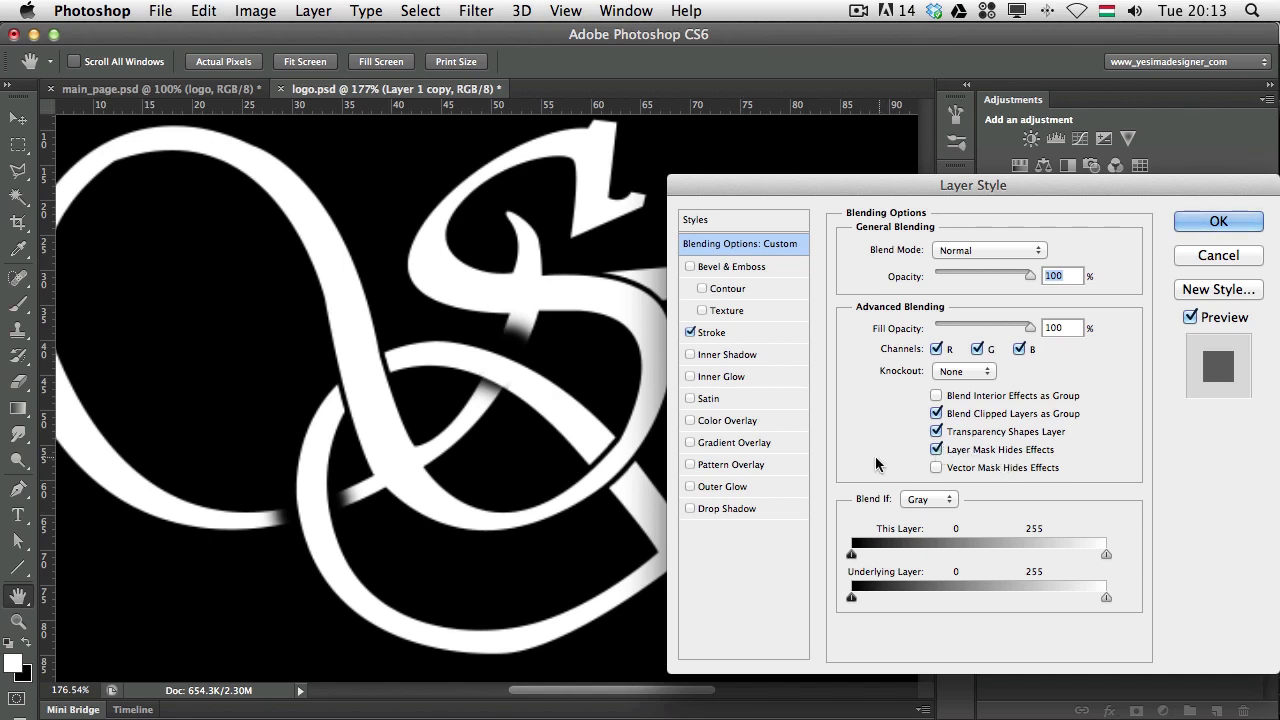
pyautogui.click(937, 450)
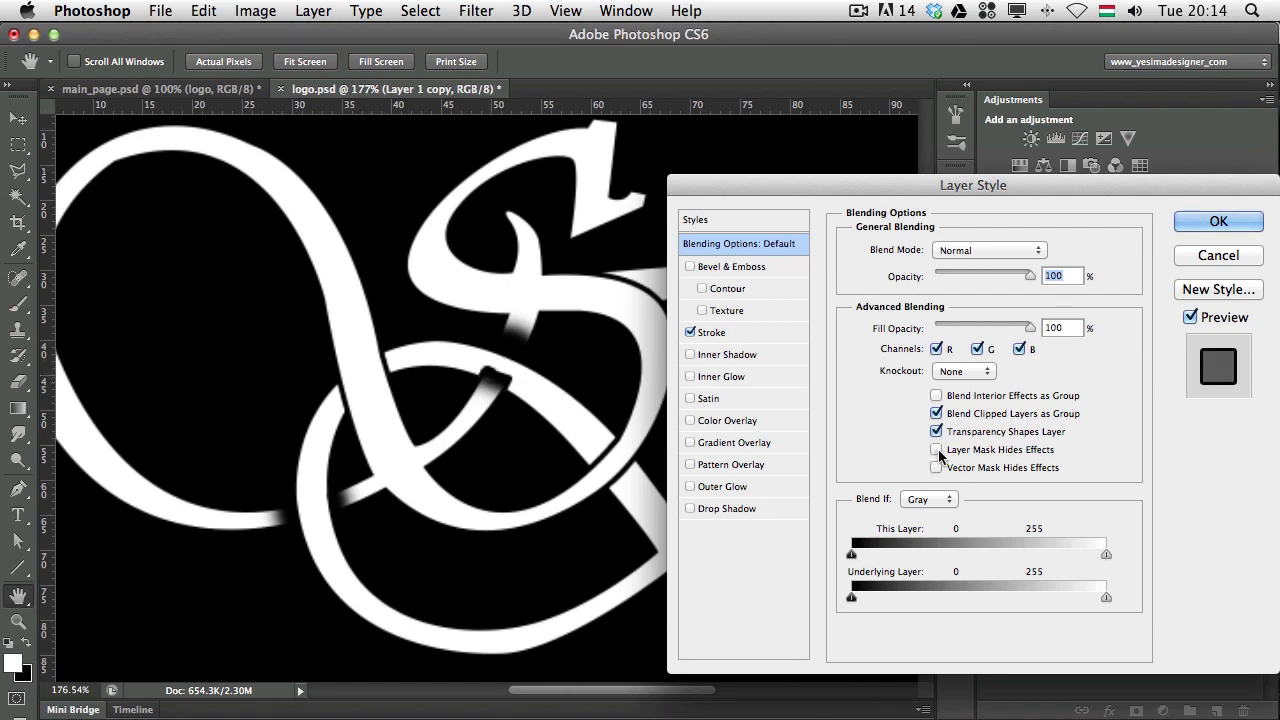
pyautogui.click(935, 450)
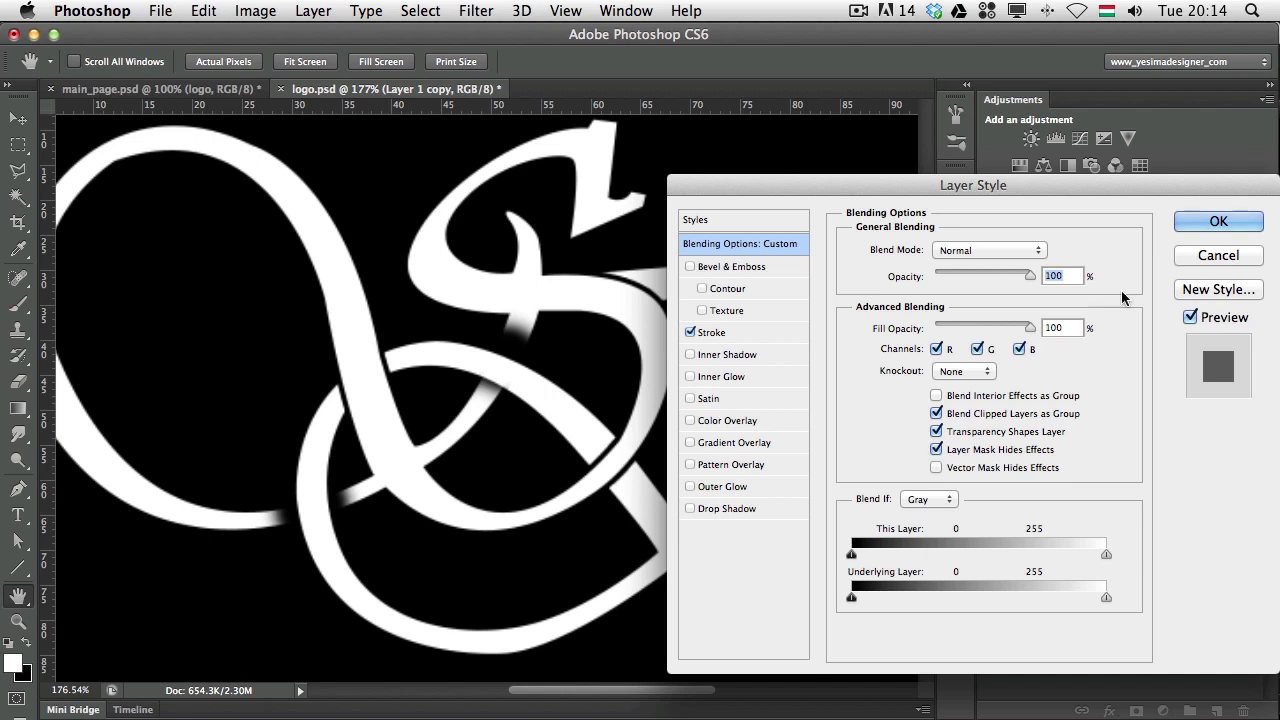
pyautogui.click(1205, 223)
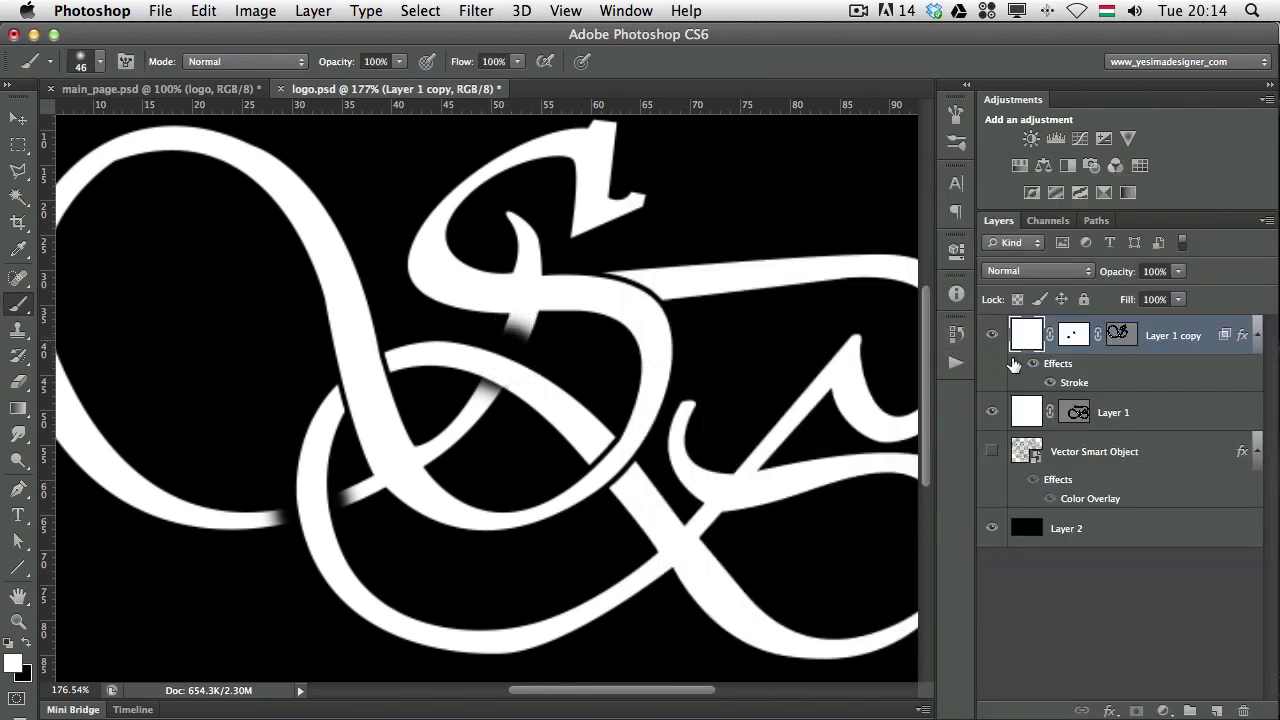
pyautogui.click(1073, 335)
# Touch up the upper and lower-left crossings on the mask, shrinking the brush to 24 px.
pyautogui.press('x')
pyautogui.press('x')
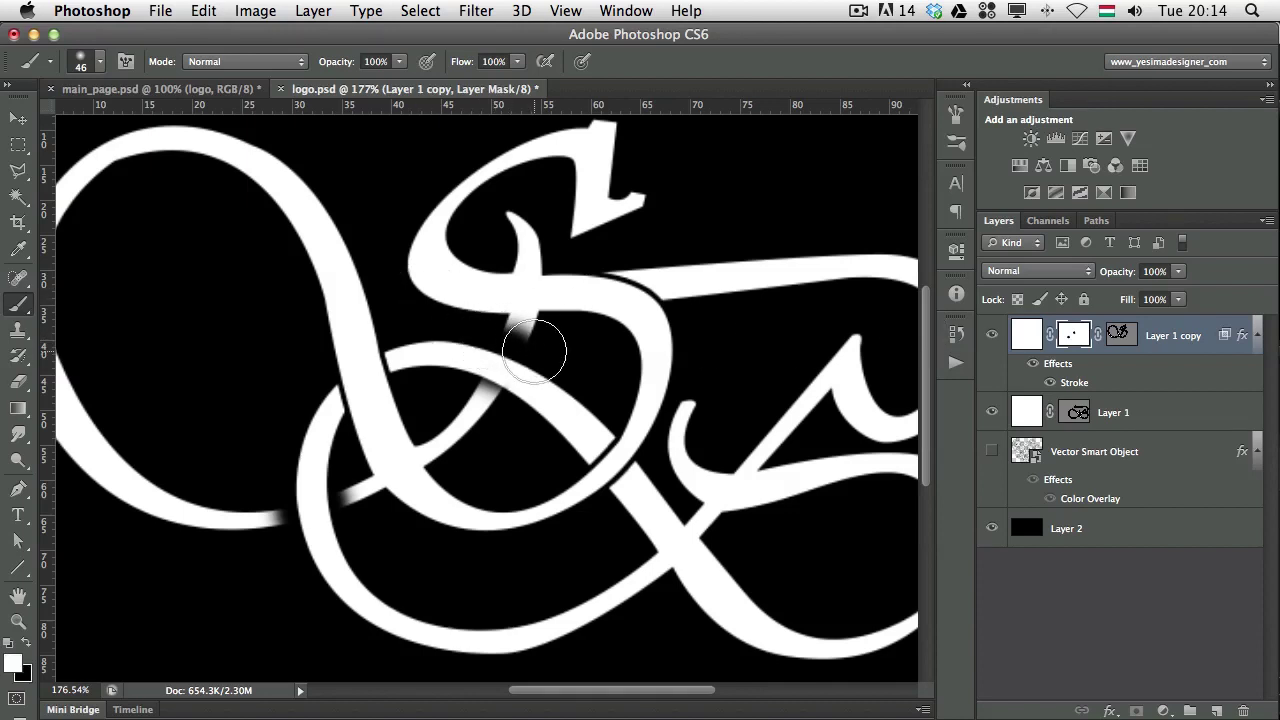
pyautogui.moveTo(510, 336)
pyautogui.mouseDown()
pyautogui.moveTo(494, 380)
pyautogui.moveTo(494, 346)
pyautogui.mouseUp()
pyautogui.moveTo(288, 490)
pyautogui.mouseDown()
pyautogui.moveTo(307, 507)
pyautogui.moveTo(301, 470)
pyautogui.mouseUp()
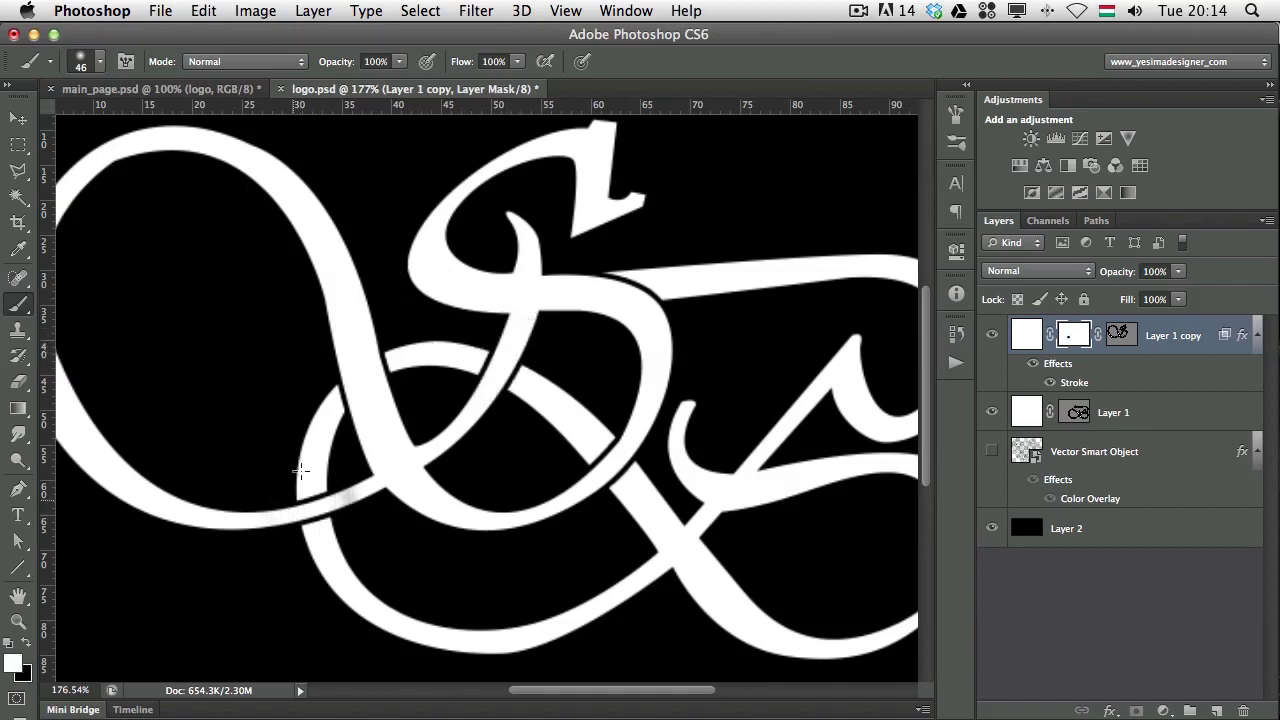
pyautogui.moveTo(400, 457); pyautogui.dragTo(366, 429)
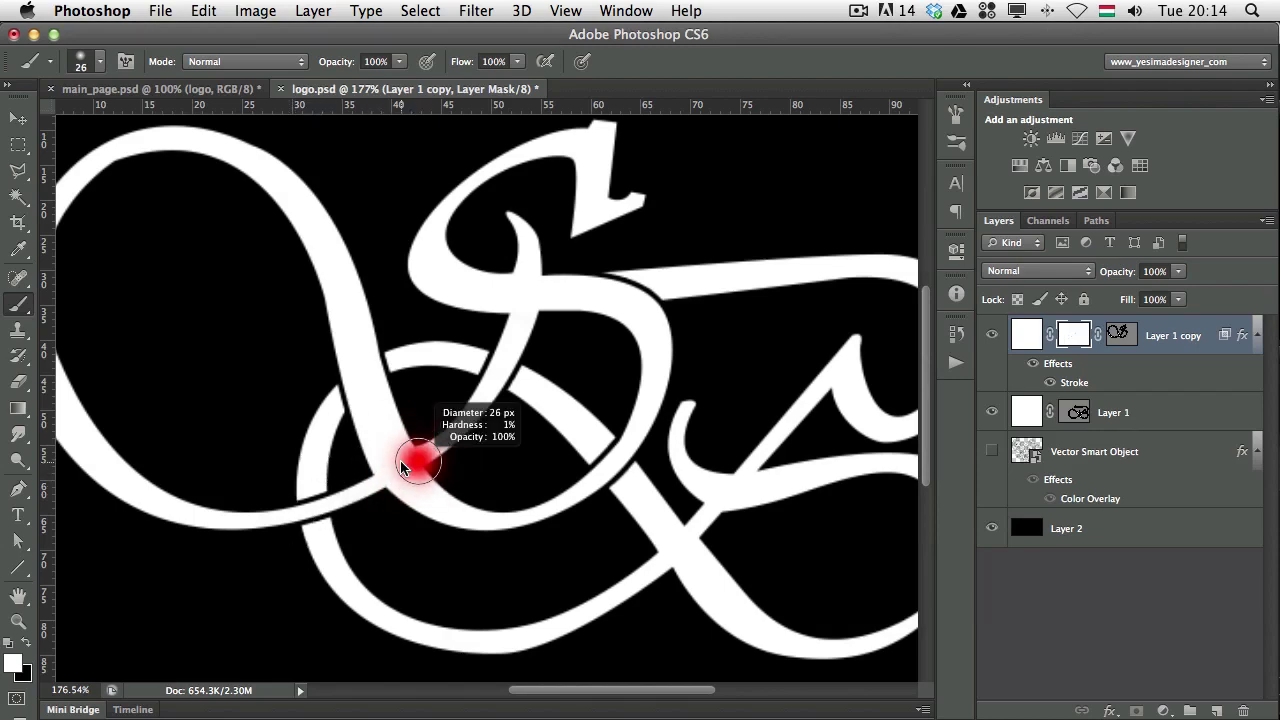
pyautogui.press('x')
pyautogui.moveTo(302, 500); pyautogui.dragTo(312, 521)
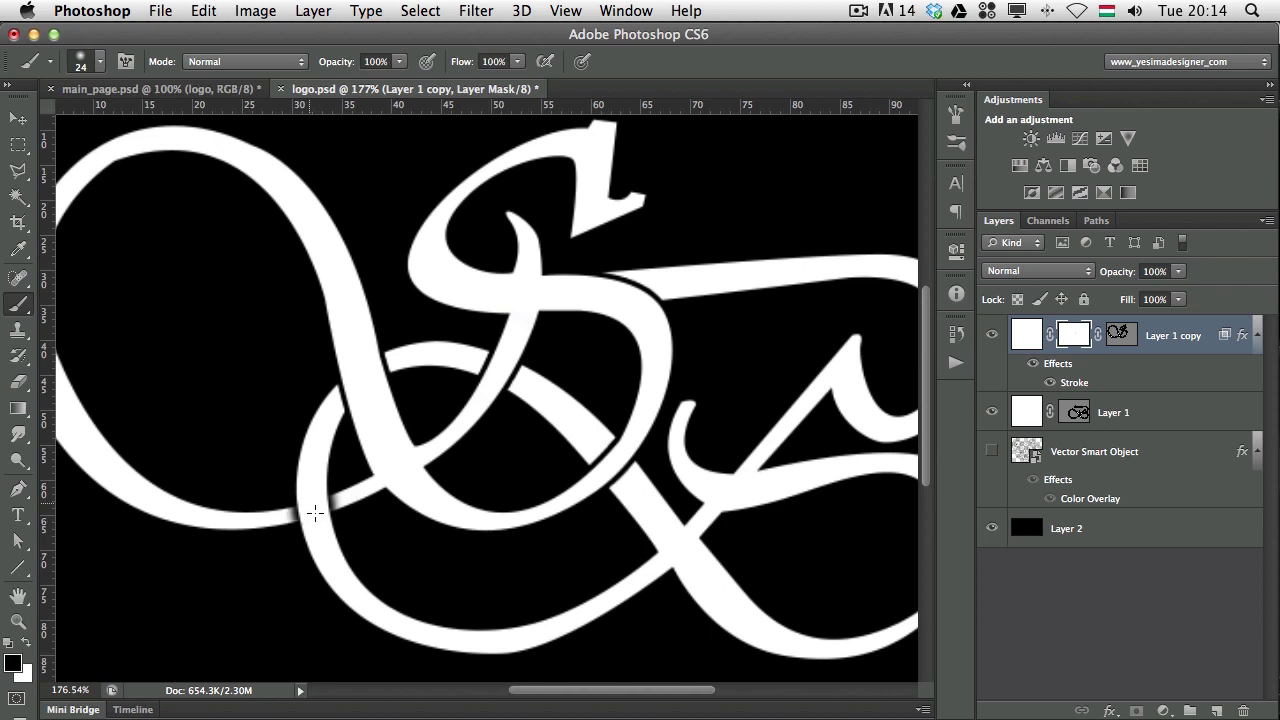
pyautogui.moveTo(512, 352)
pyautogui.mouseDown()
pyautogui.moveTo(473, 359)
pyautogui.moveTo(509, 373)
pyautogui.mouseUp()
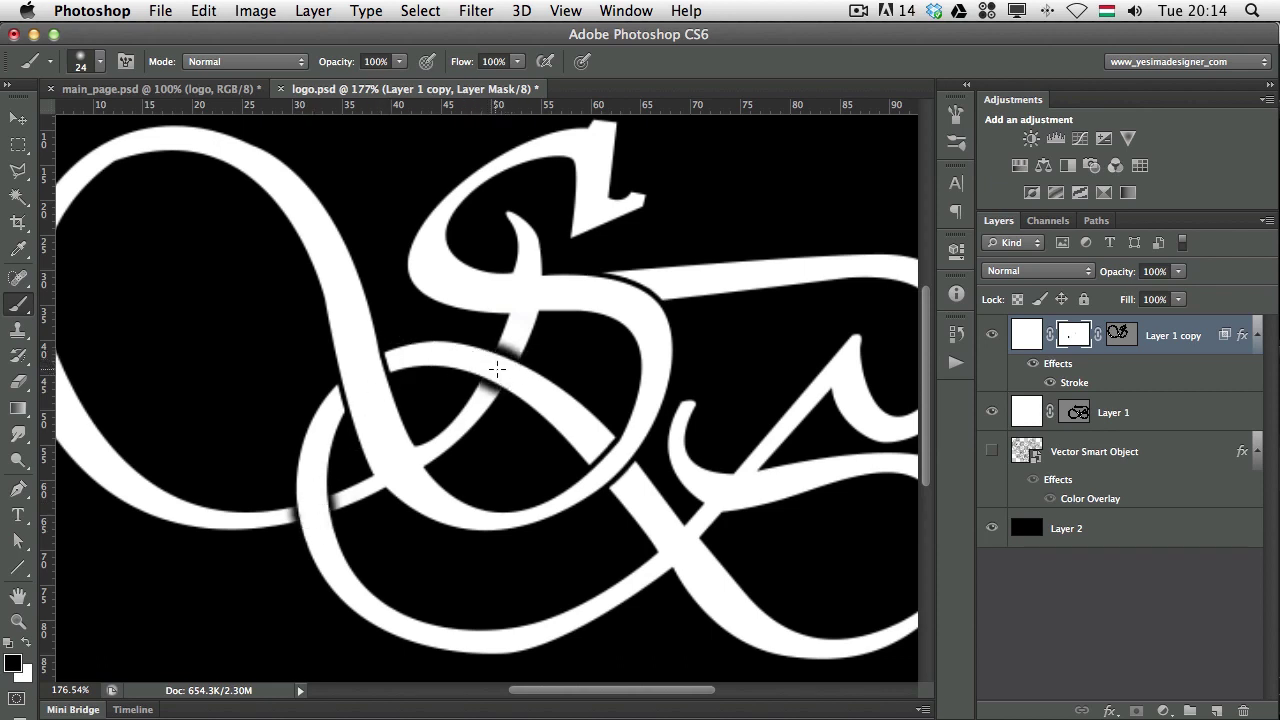
# Restore the upper-stroke notch in white, then set black paint at 10% brush opacity.
pyautogui.press('x')
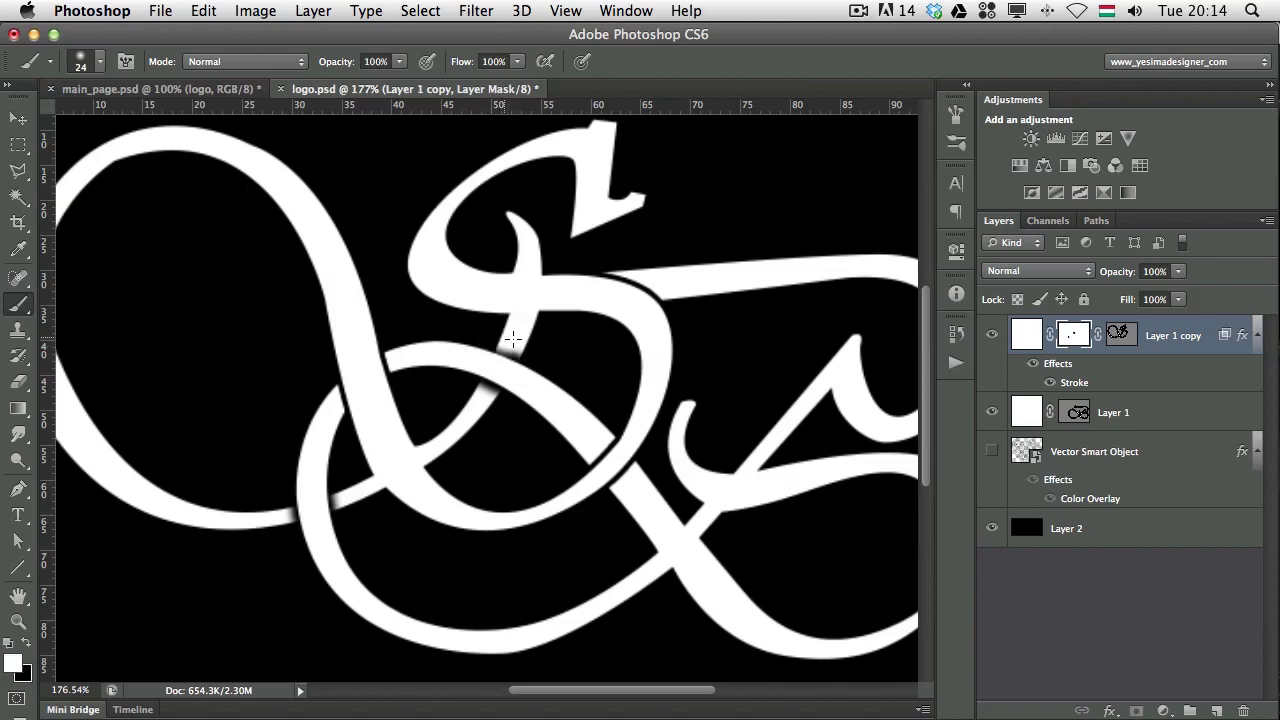
pyautogui.moveTo(512, 340); pyautogui.dragTo(537, 349)
pyautogui.press('x')
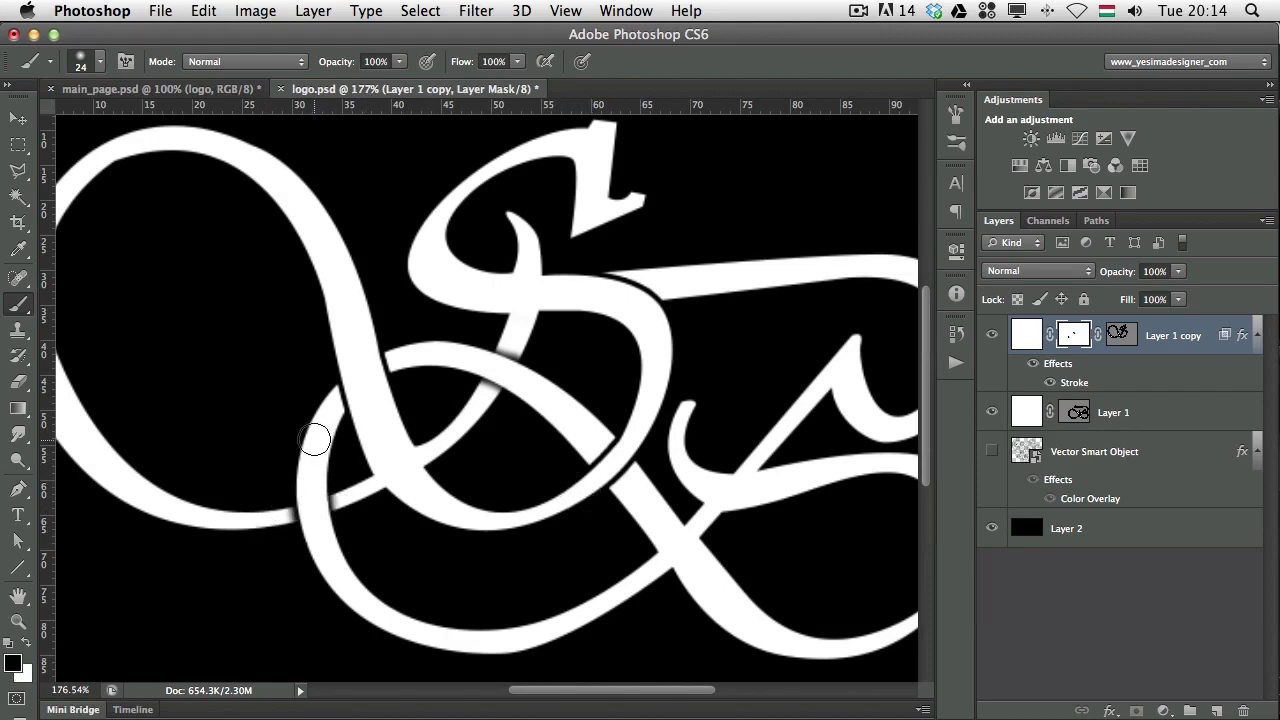
pyautogui.press('x')
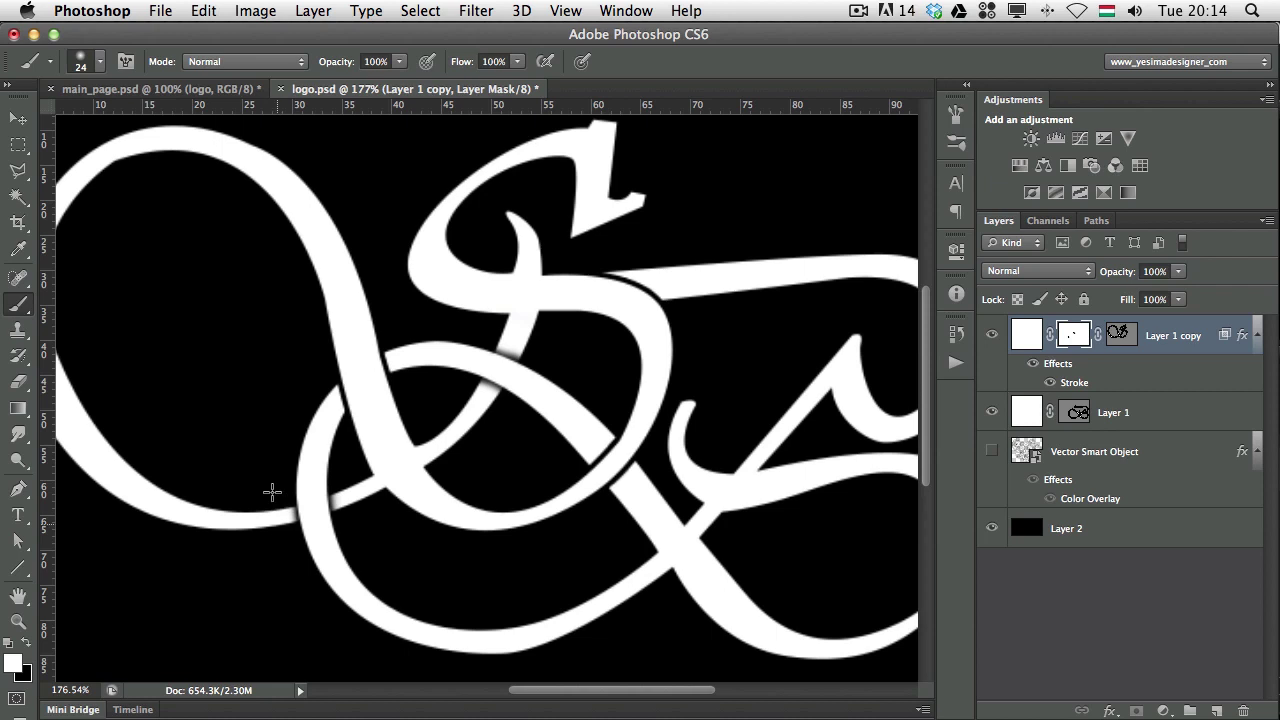
pyautogui.scroll(-3, 540, 450)
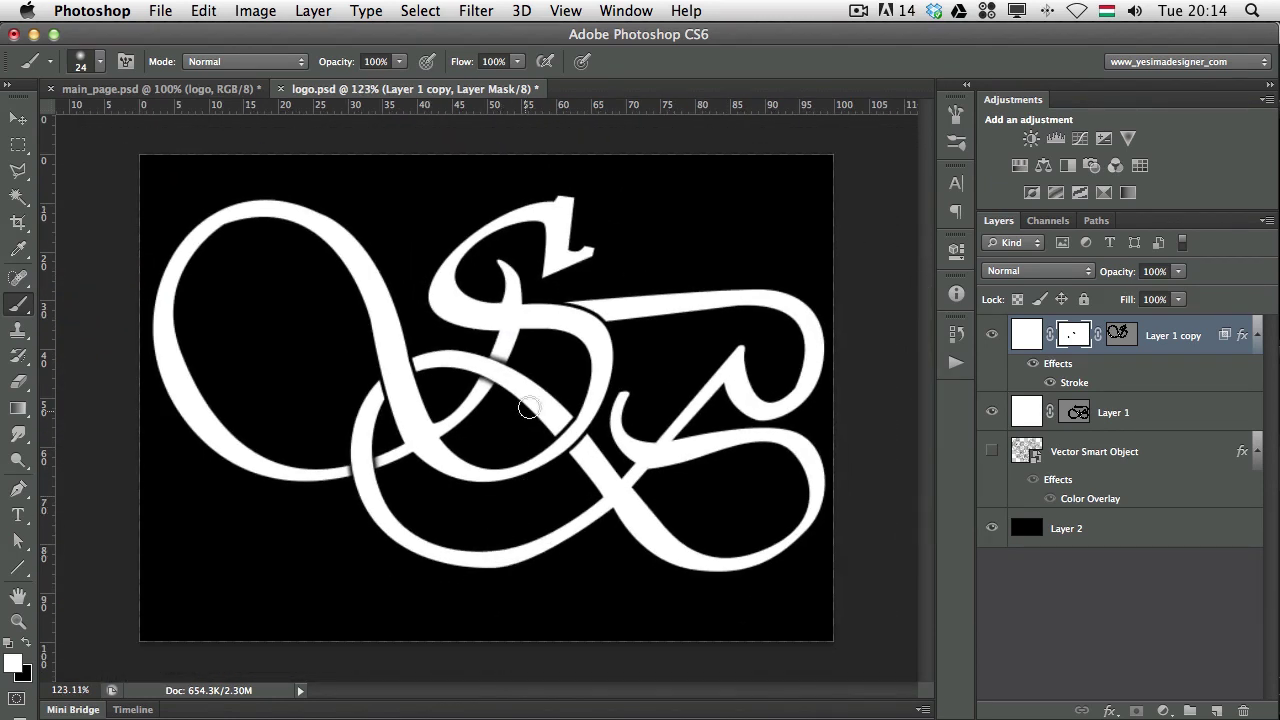
pyautogui.press('x')
pyautogui.press('1')
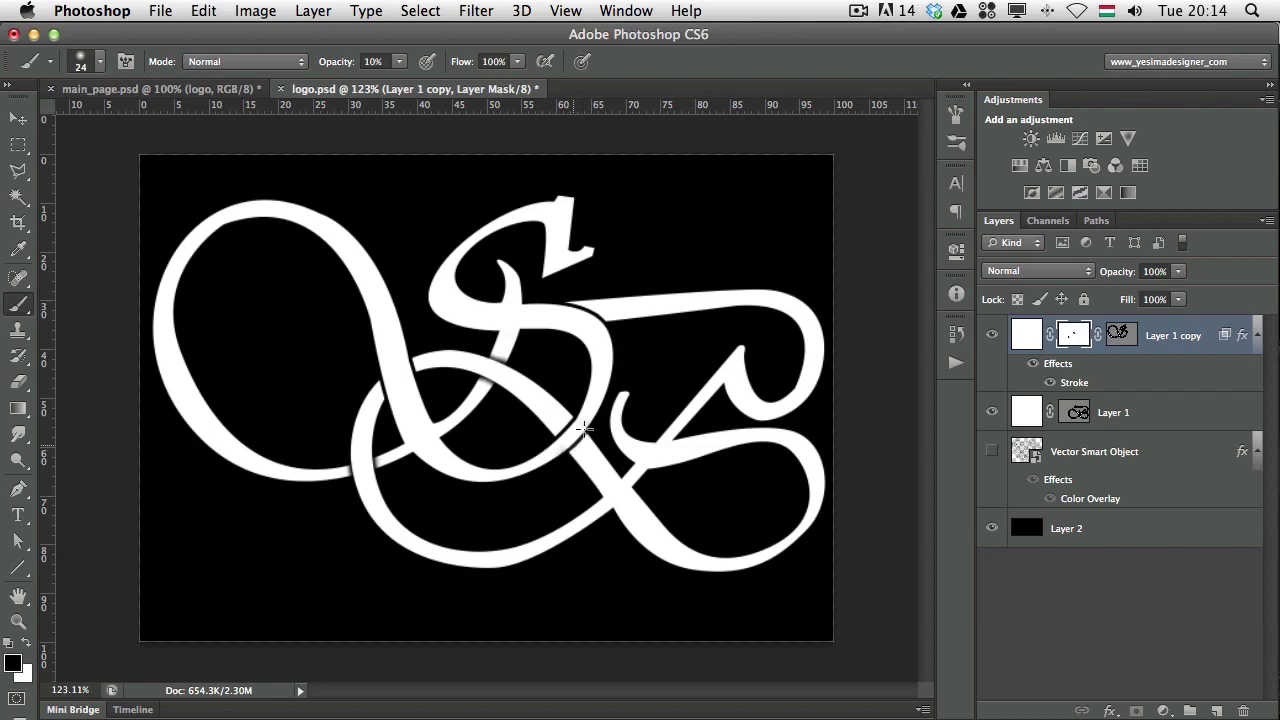
# Zoom out, show the henna pattern, and select Layer 1 copy through Vector Smart Object together.
pyautogui.press('v')
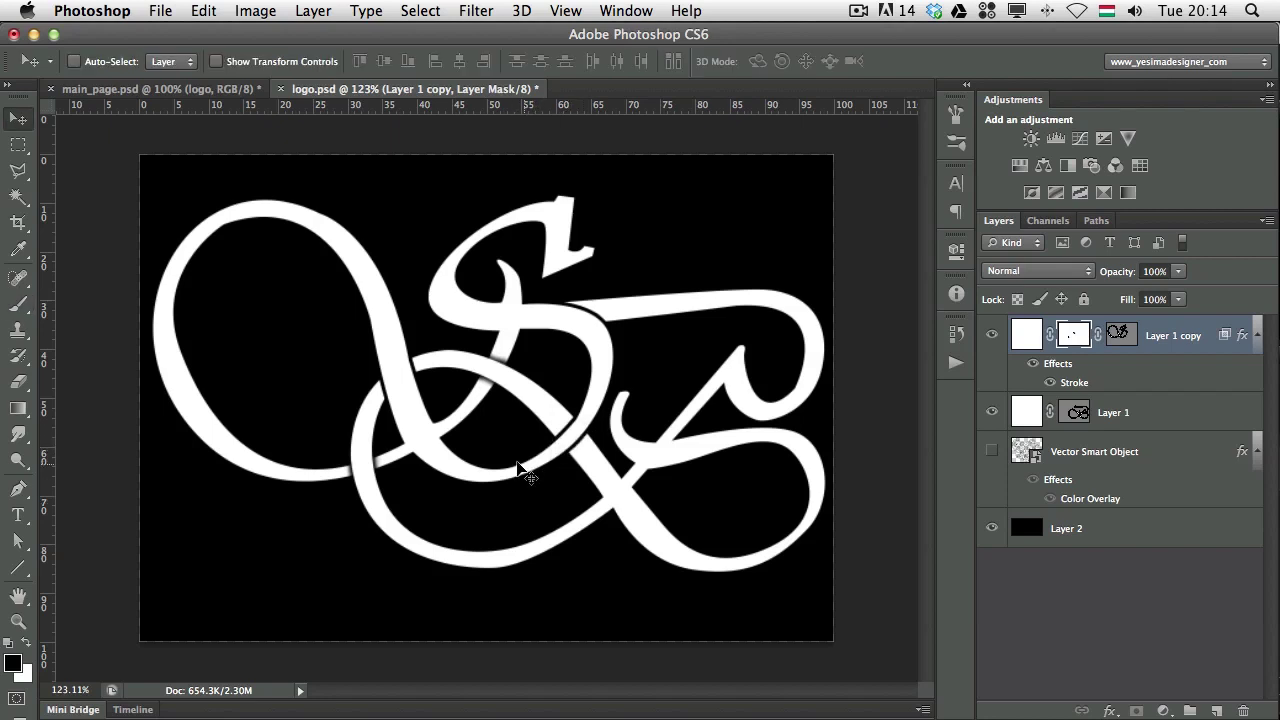
pyautogui.scroll(-2, 570, 481)
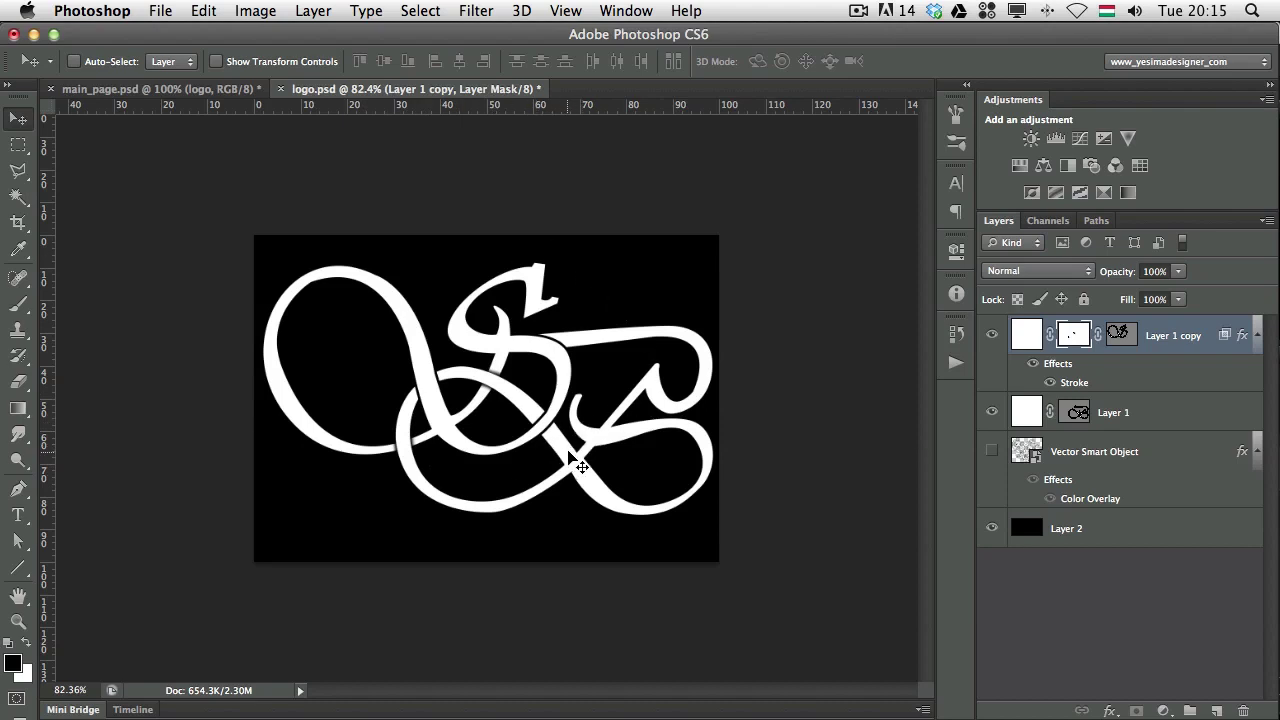
pyautogui.click(991, 451)
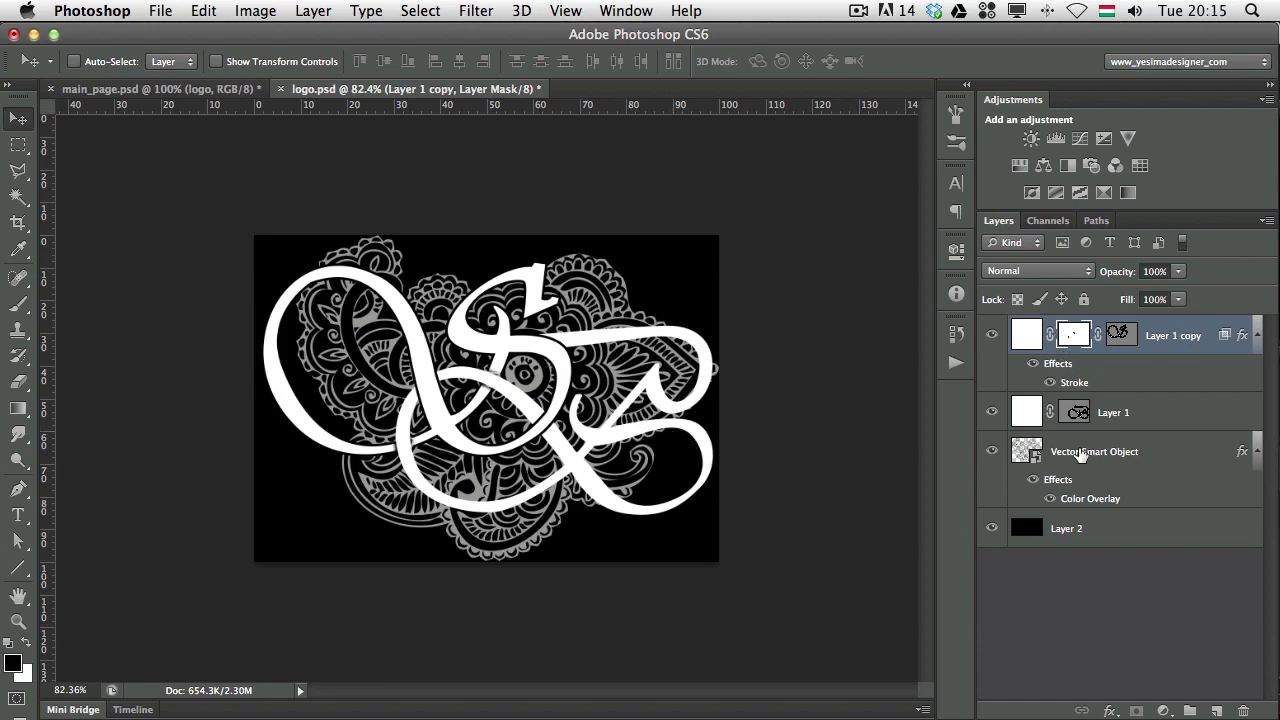
pyautogui.keyDown('shift'); pyautogui.click(1075, 453); pyautogui.keyUp('shift')
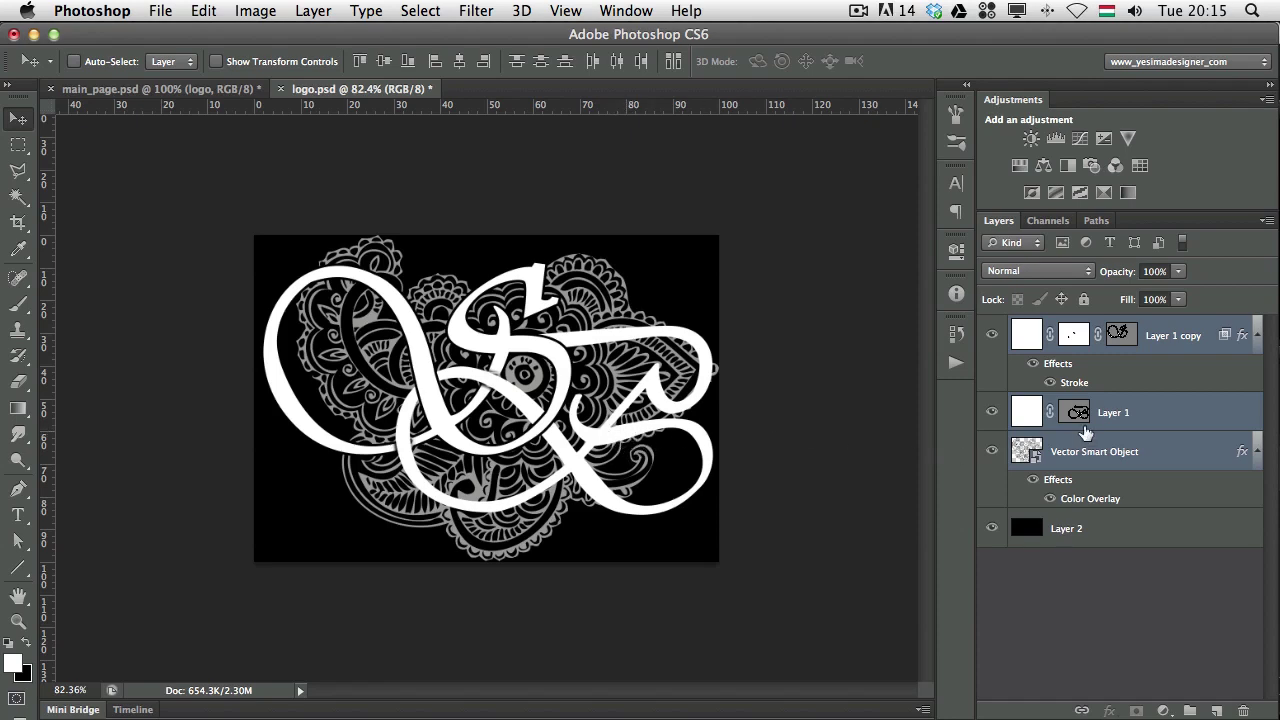
# Convert the selected monogram and henna layers into a single smart object.
pyautogui.rightClick(1112, 420)
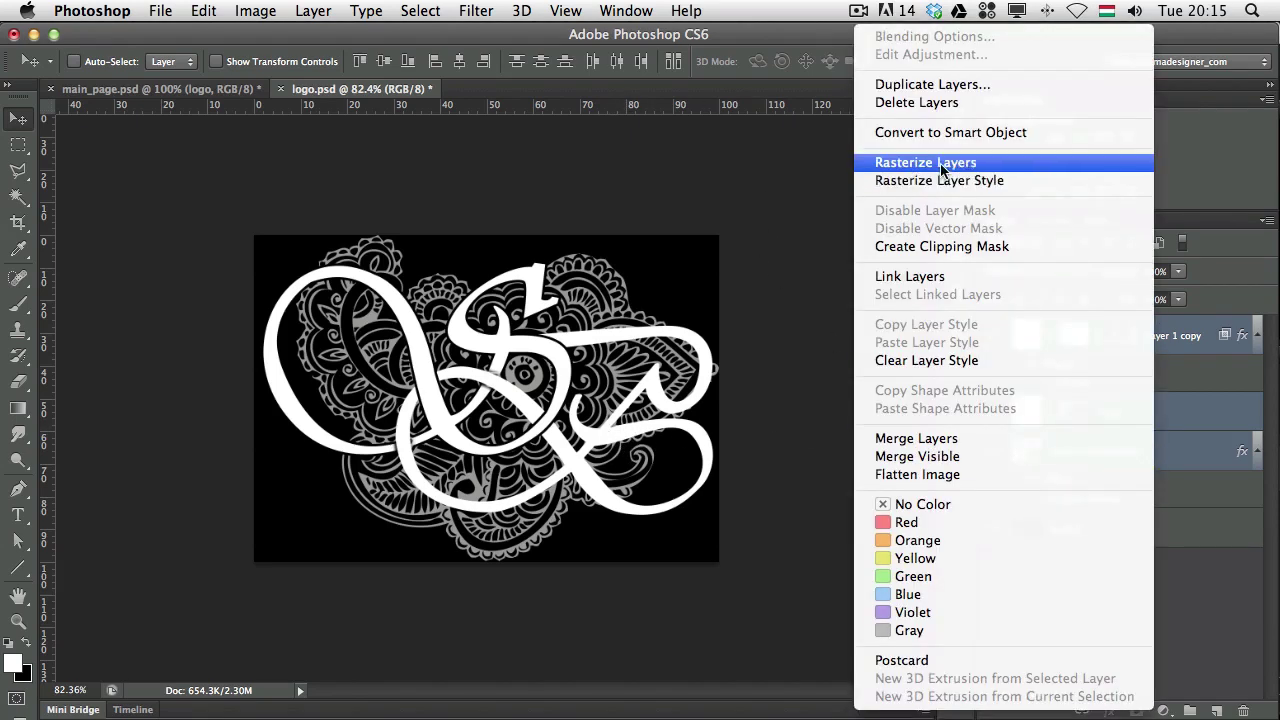
pyautogui.click(945, 133)
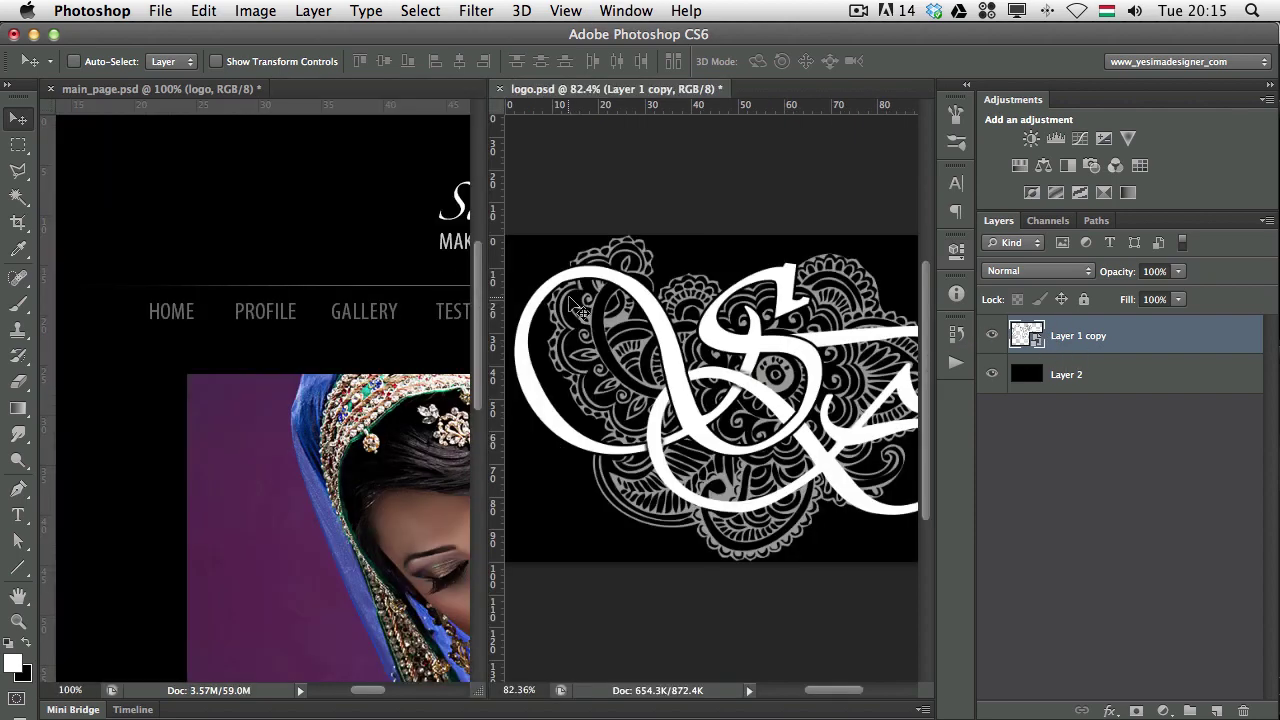
# Copy the monogram into main_page.psd and close logo.psd without saving.
pyautogui.moveTo(775, 372); pyautogui.dragTo(301, 230)
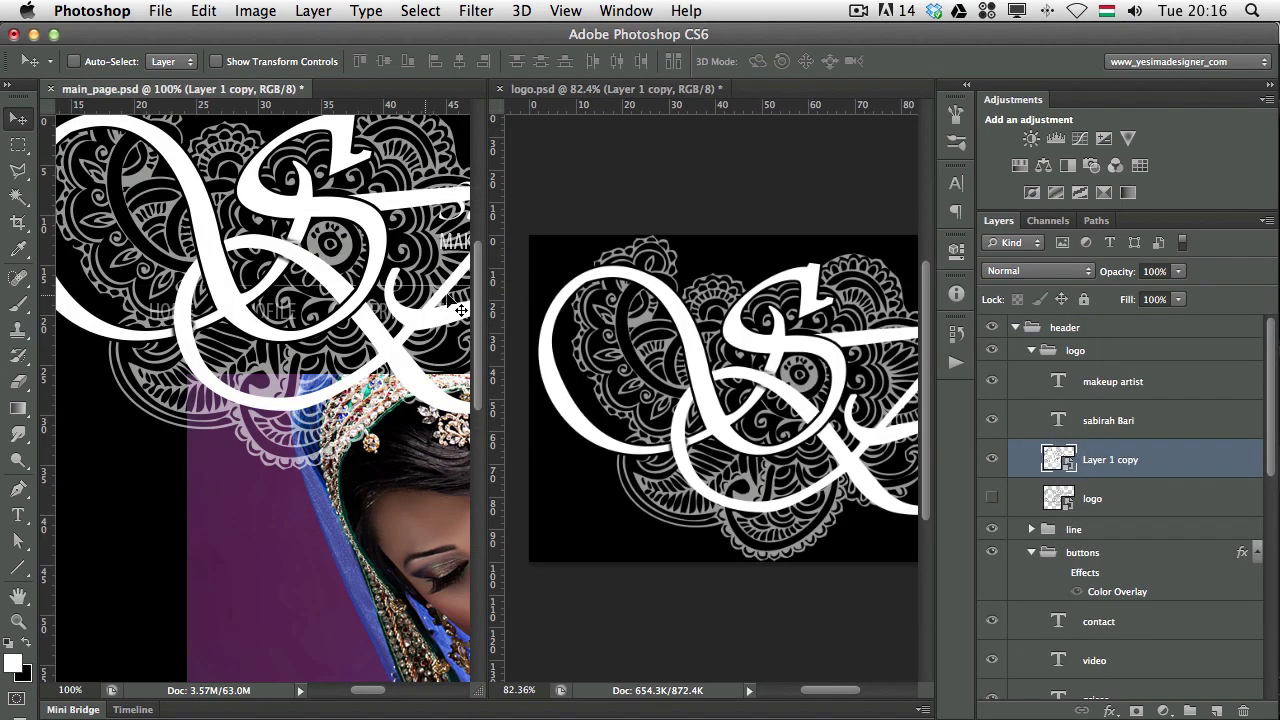
pyautogui.click(616, 290)
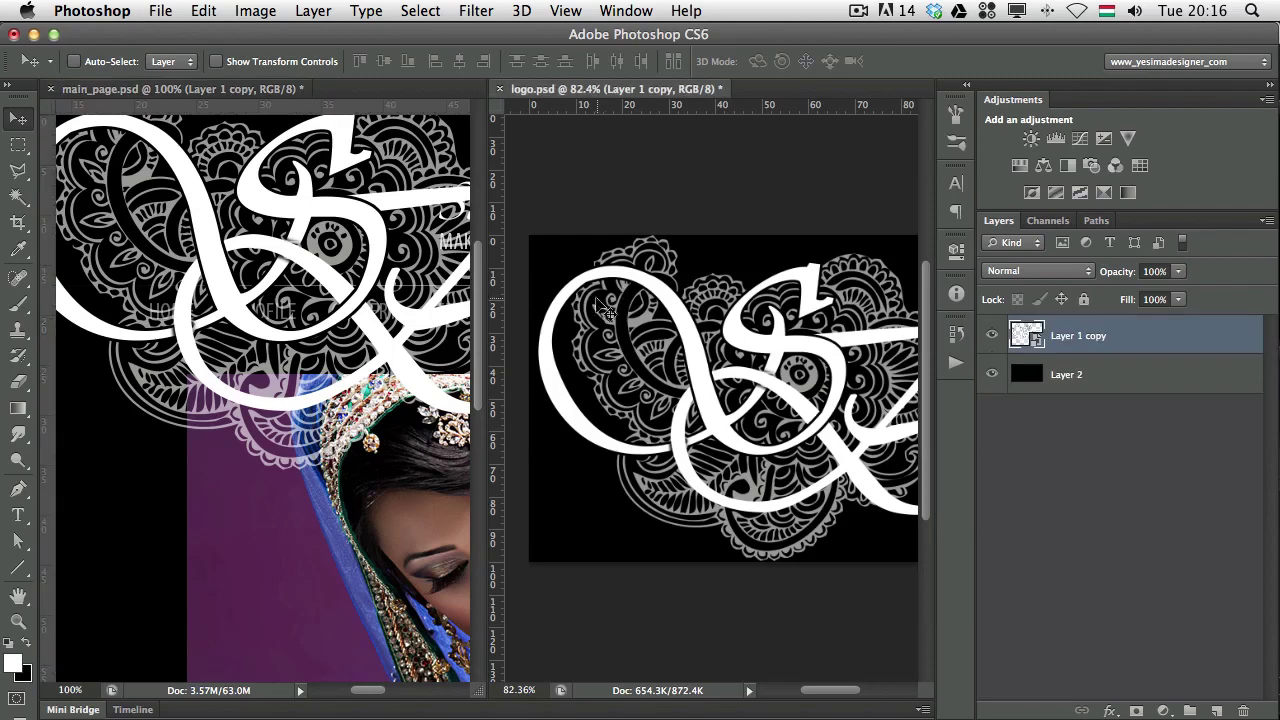
pyautogui.press('super+w')
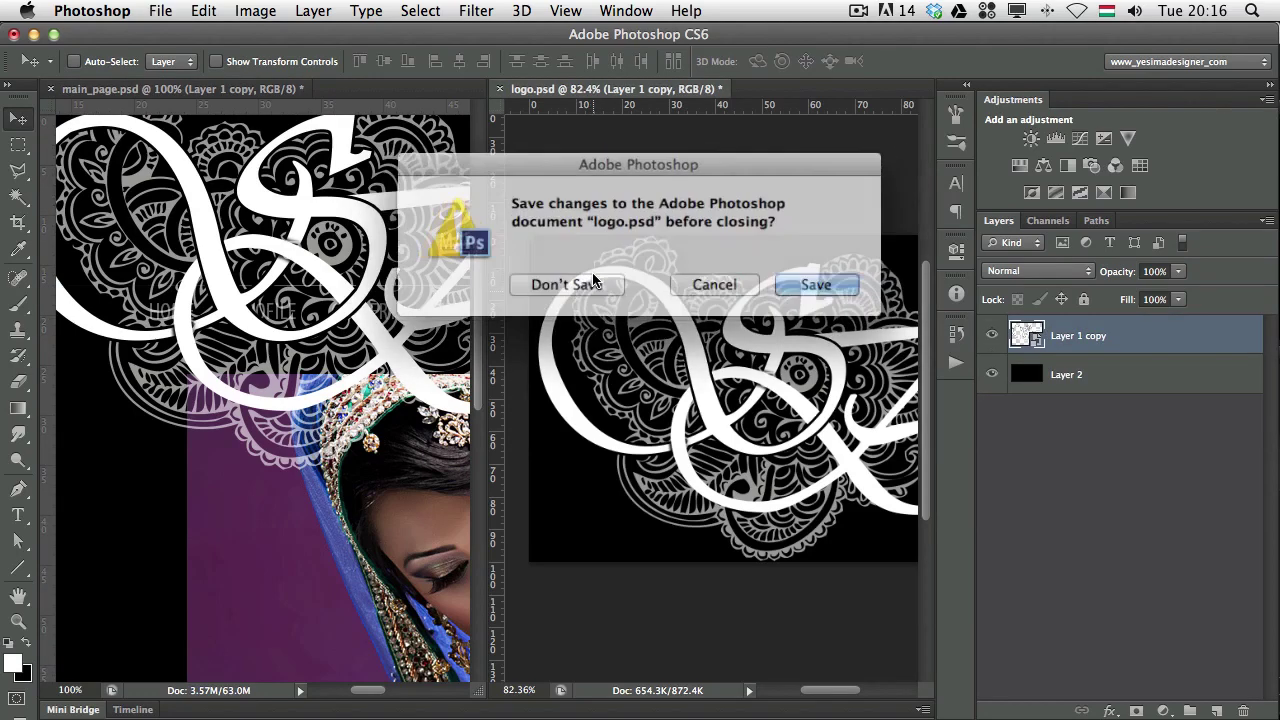
pyautogui.click(576, 283)
pyautogui.moveTo(474, 290); pyautogui.dragTo(556, 355)
pyautogui.press('super+t')
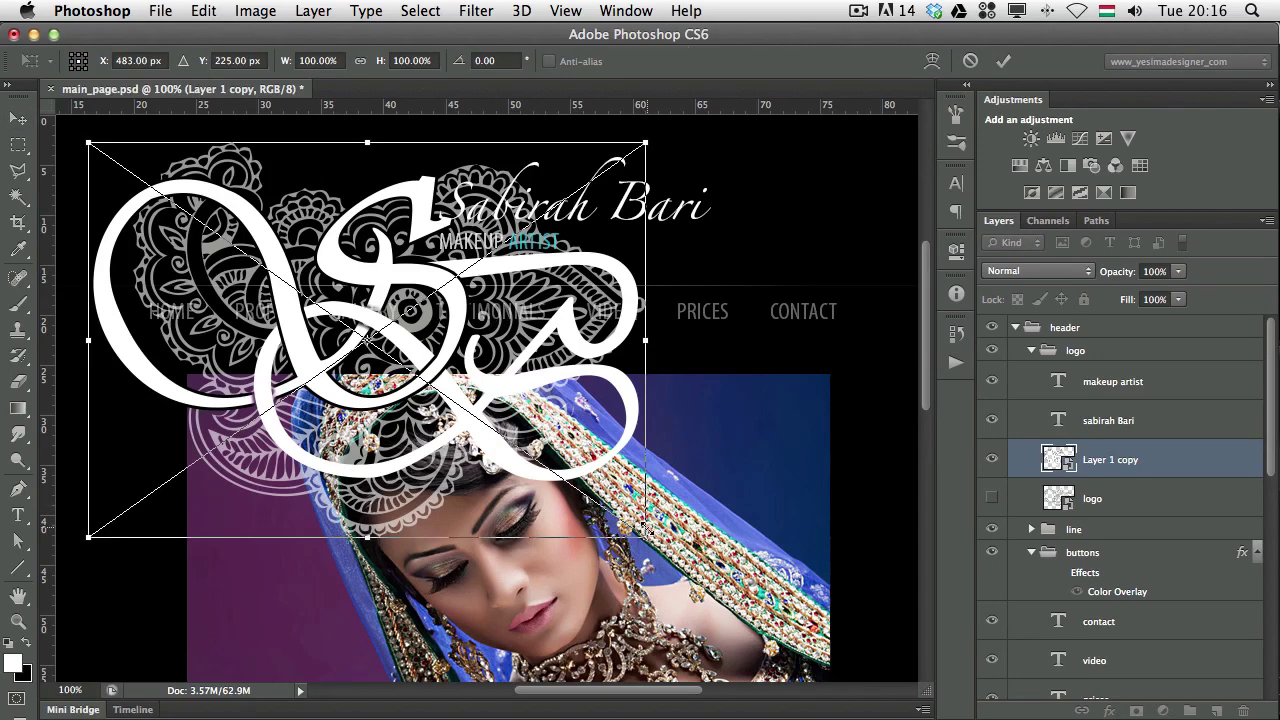
pyautogui.moveTo(645, 528); pyautogui.dragTo(447, 405)
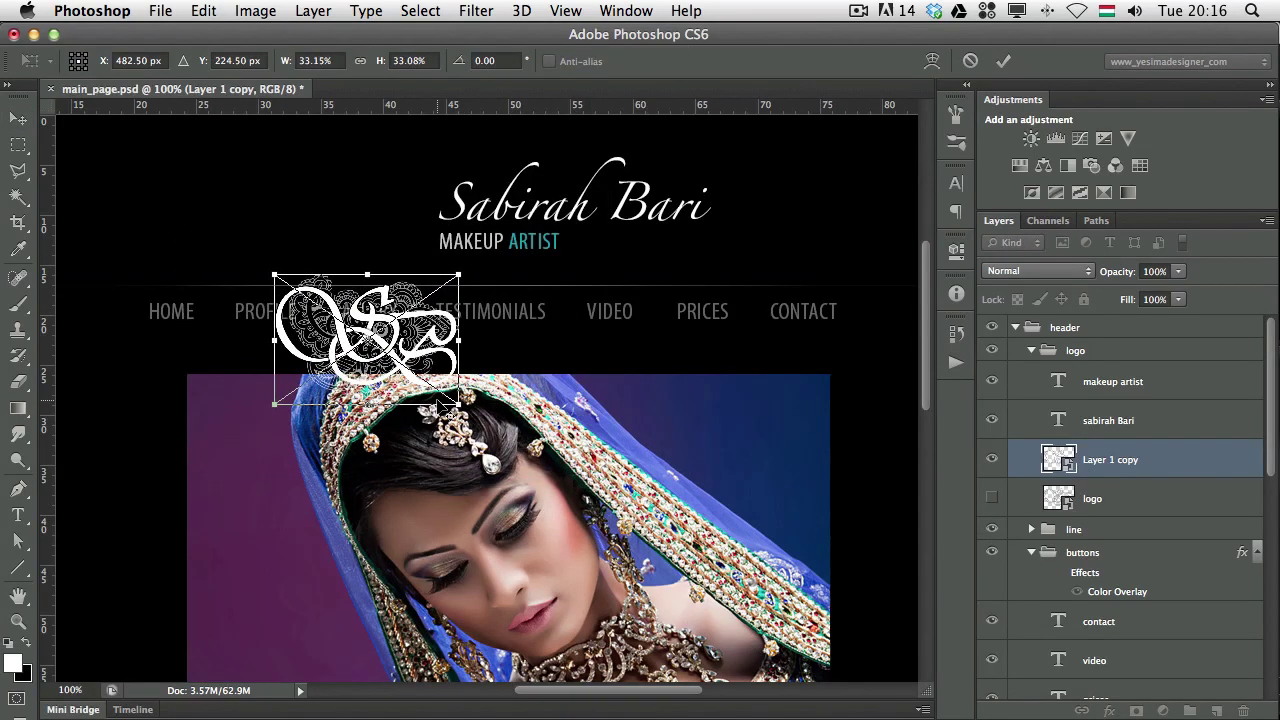
pyautogui.moveTo(415, 360); pyautogui.dragTo(367, 225)
pyautogui.moveTo(410, 268); pyautogui.dragTo(397, 265)
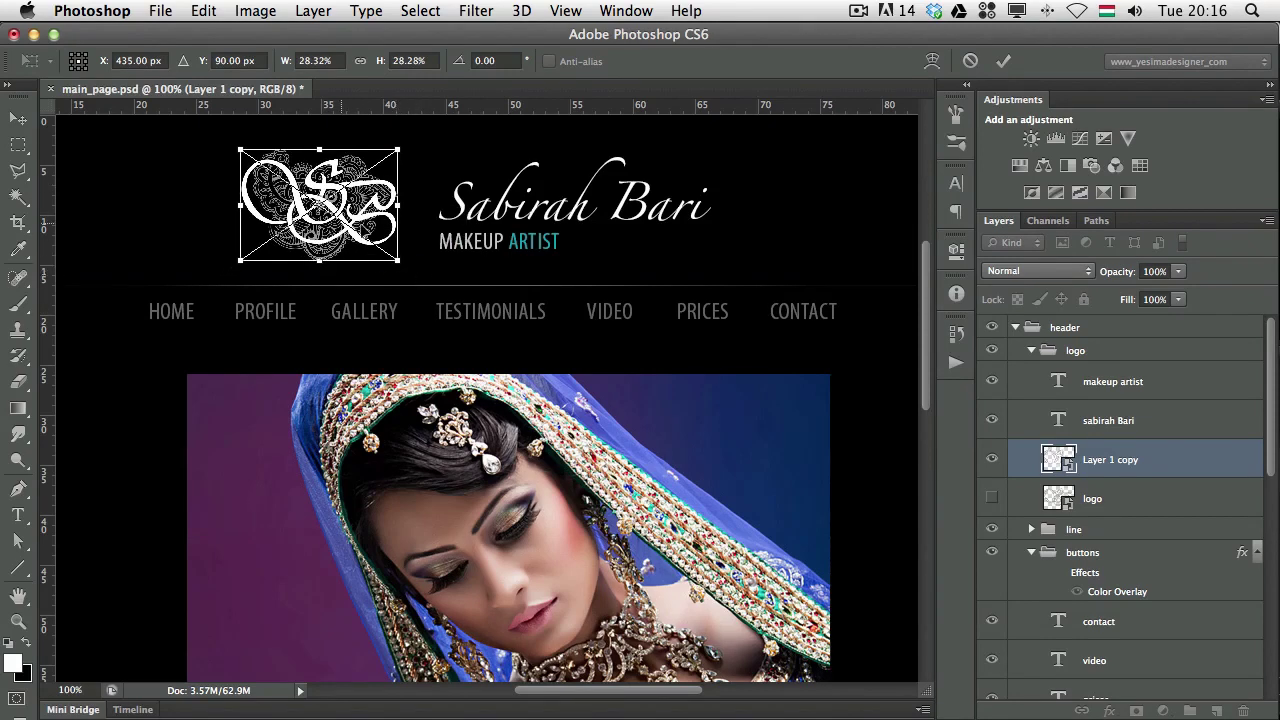
pyautogui.press('Return')
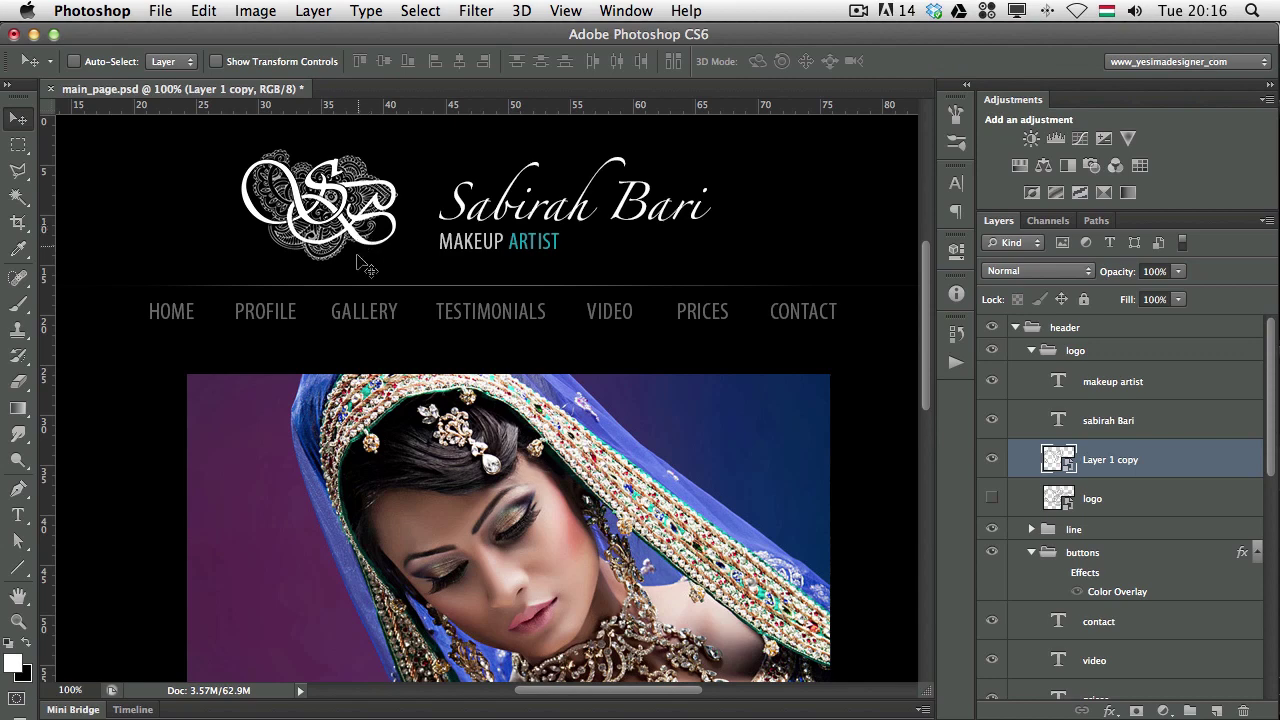
pyautogui.press('Right')
pyautogui.press('Right')
pyautogui.press('Right')
pyautogui.press('Right')
pyautogui.press('Right')
pyautogui.press('Right')
pyautogui.press('Right')
pyautogui.press('Right')
pyautogui.press('Right')
pyautogui.press('Right')
pyautogui.press('Right')
pyautogui.press('Right')
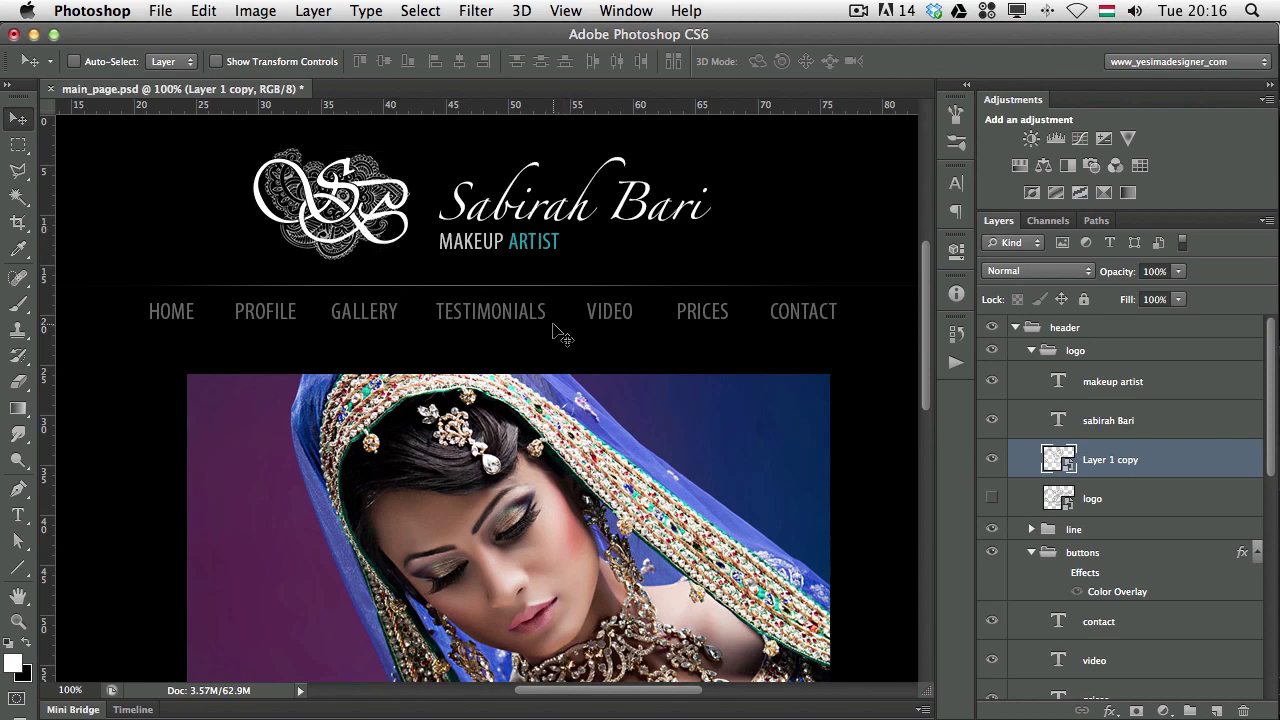
pyautogui.moveTo(390, 212); pyautogui.dragTo(381, 222)
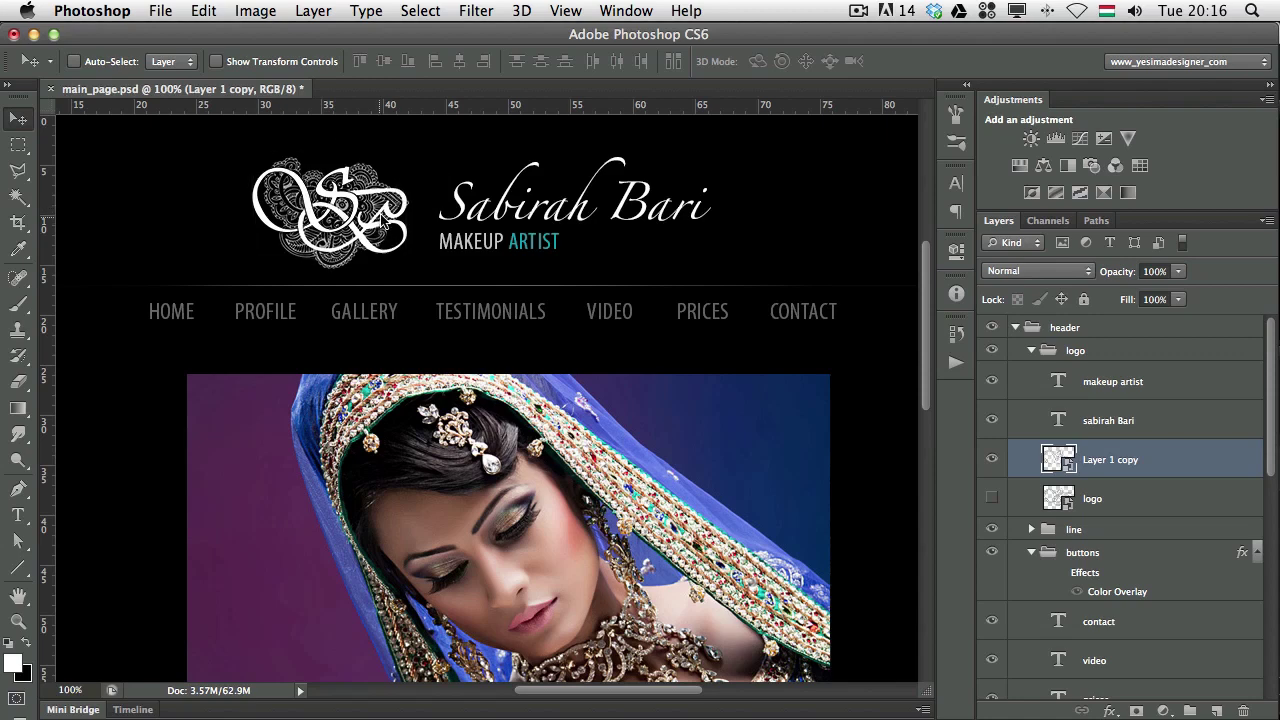
pyautogui.press('Right')
pyautogui.press('Right')
pyautogui.press('Up')
pyautogui.press('Up')
pyautogui.press('Up')
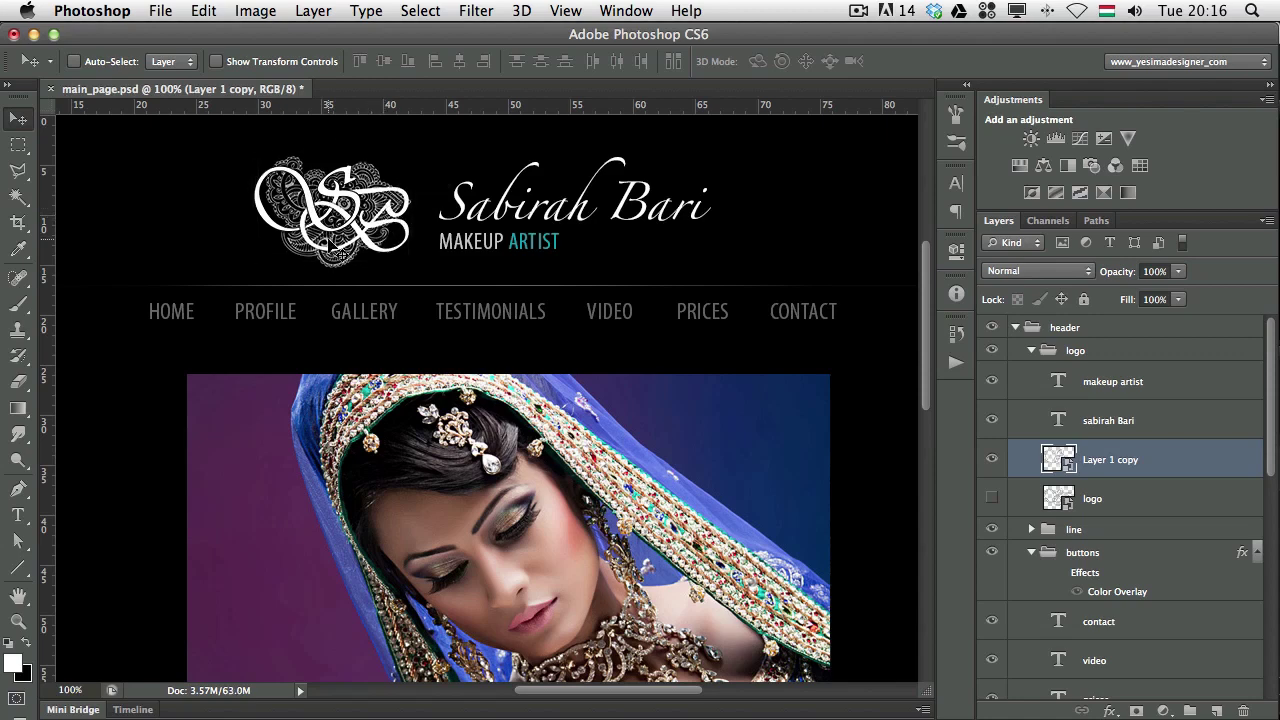
pyautogui.press('Up')
pyautogui.press('Up')
pyautogui.press('Up')
pyautogui.press('Up')
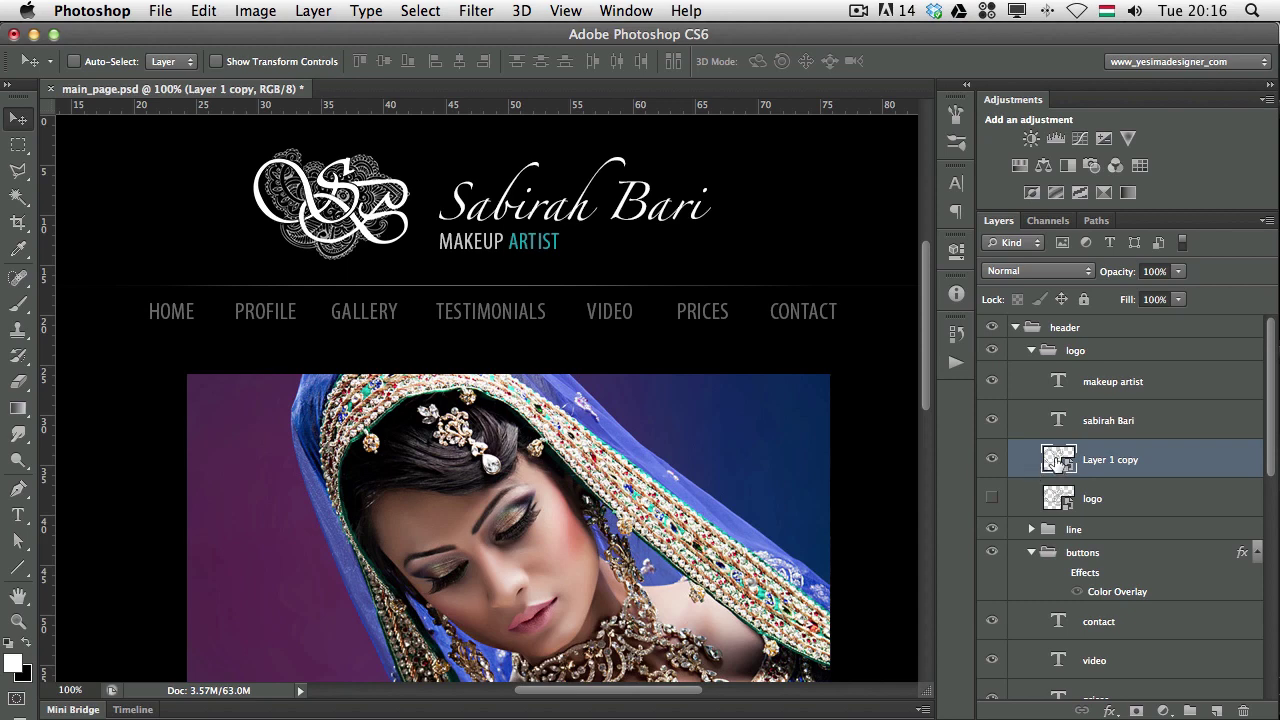
# Inside the logo smart object, copy the Stroke effect from Layer 1 copy onto Layer 1, then save.
pyautogui.doubleClick(1058, 462)
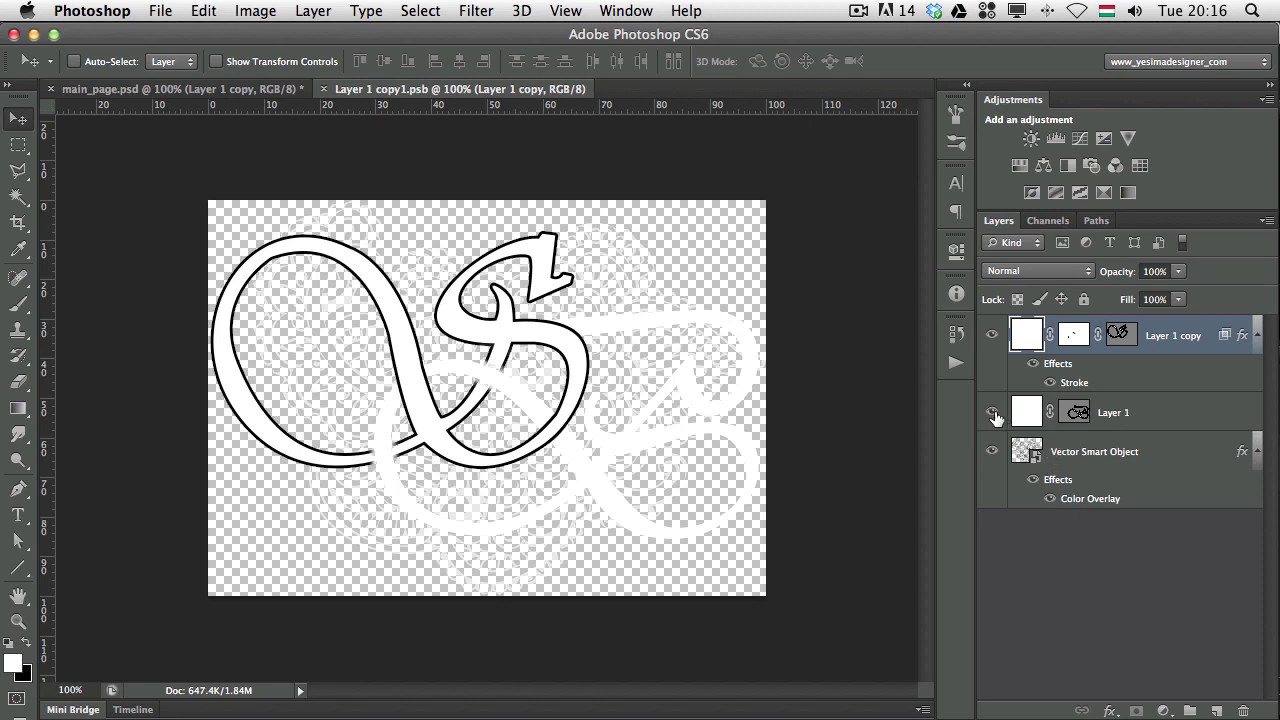
pyautogui.press('super+w')
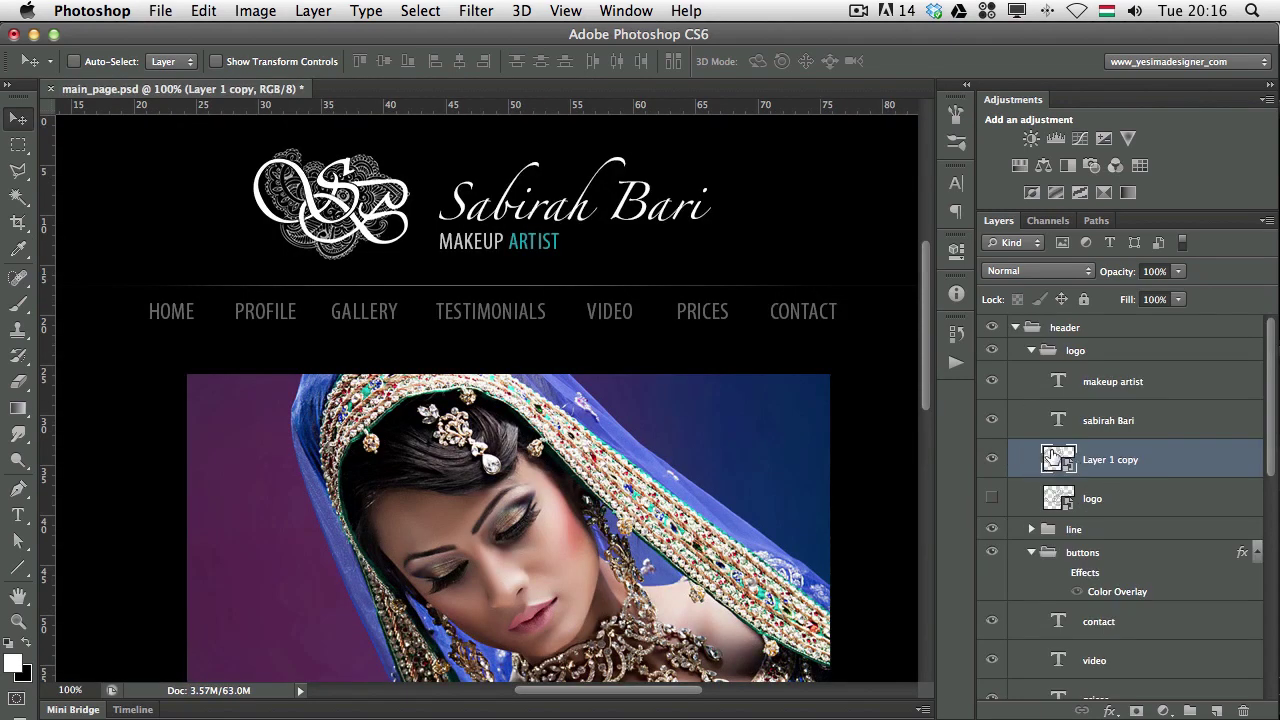
pyautogui.doubleClick(1050, 460)
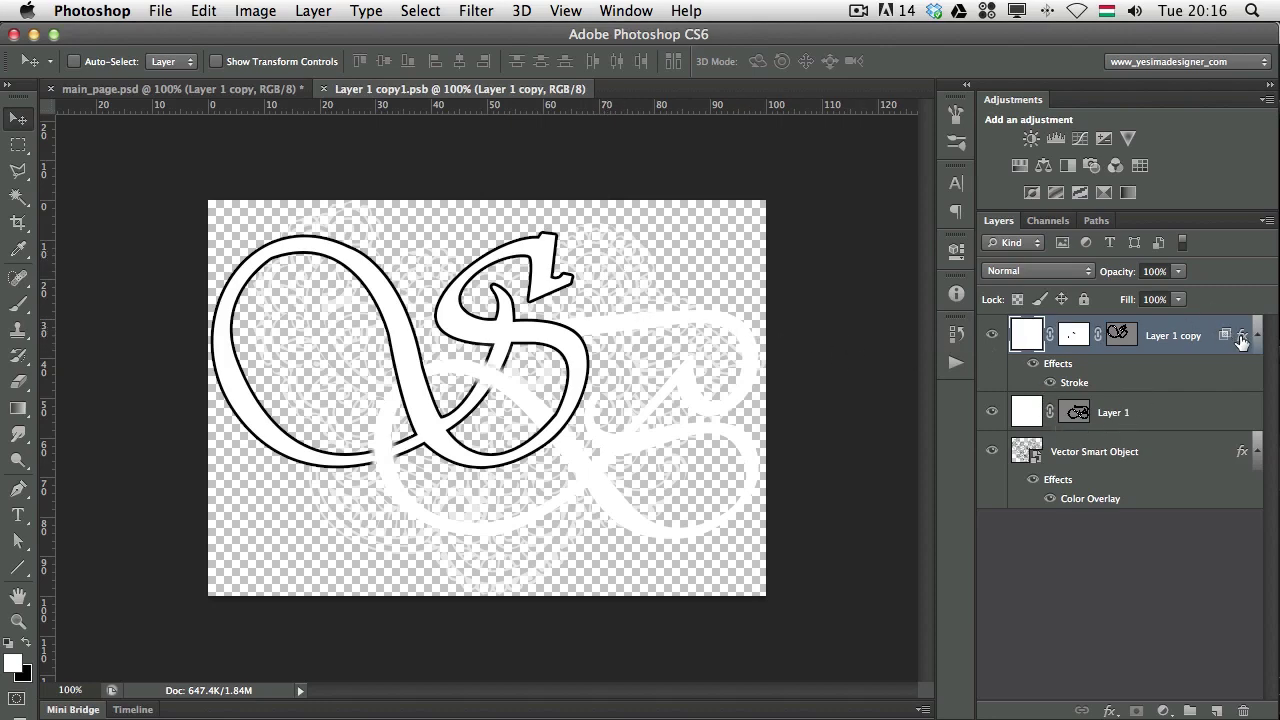
pyautogui.moveTo(1241, 341)
pyautogui.mouseDown()
pyautogui.moveTo(1249, 331)
pyautogui.moveTo(1150, 412)
pyautogui.mouseUp()
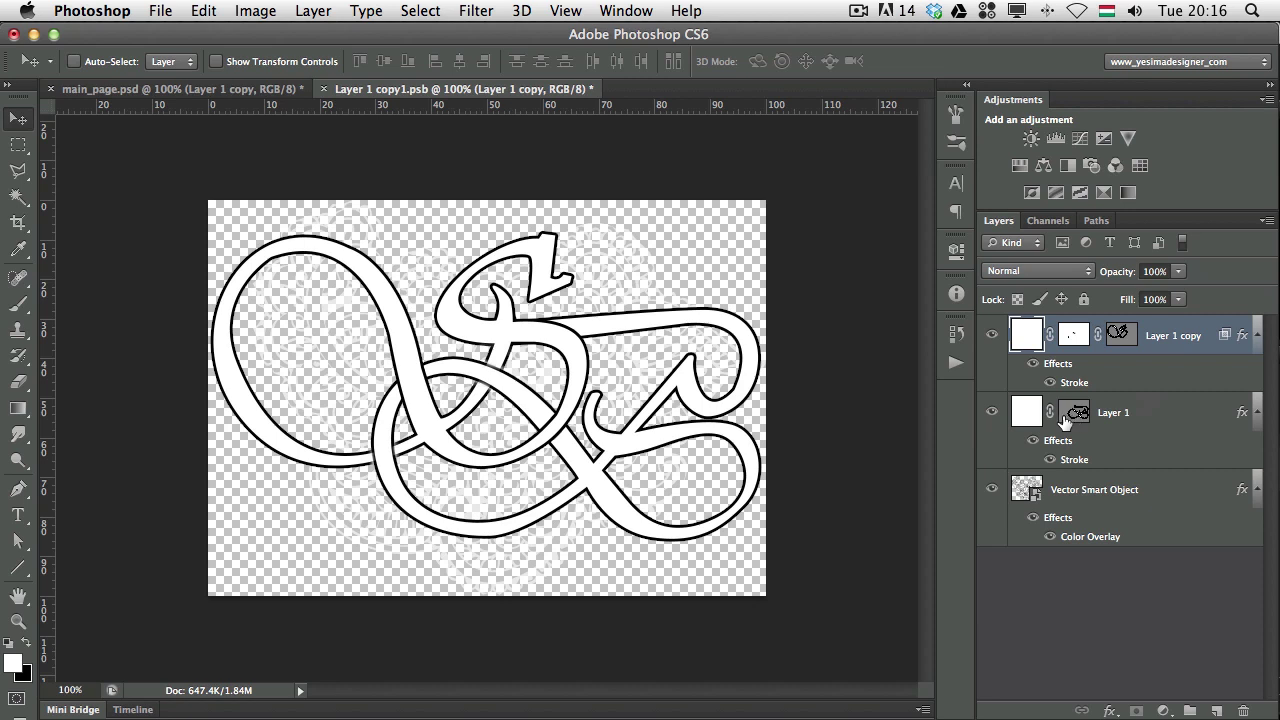
pyautogui.press('super+s')
pyautogui.press('super+w')
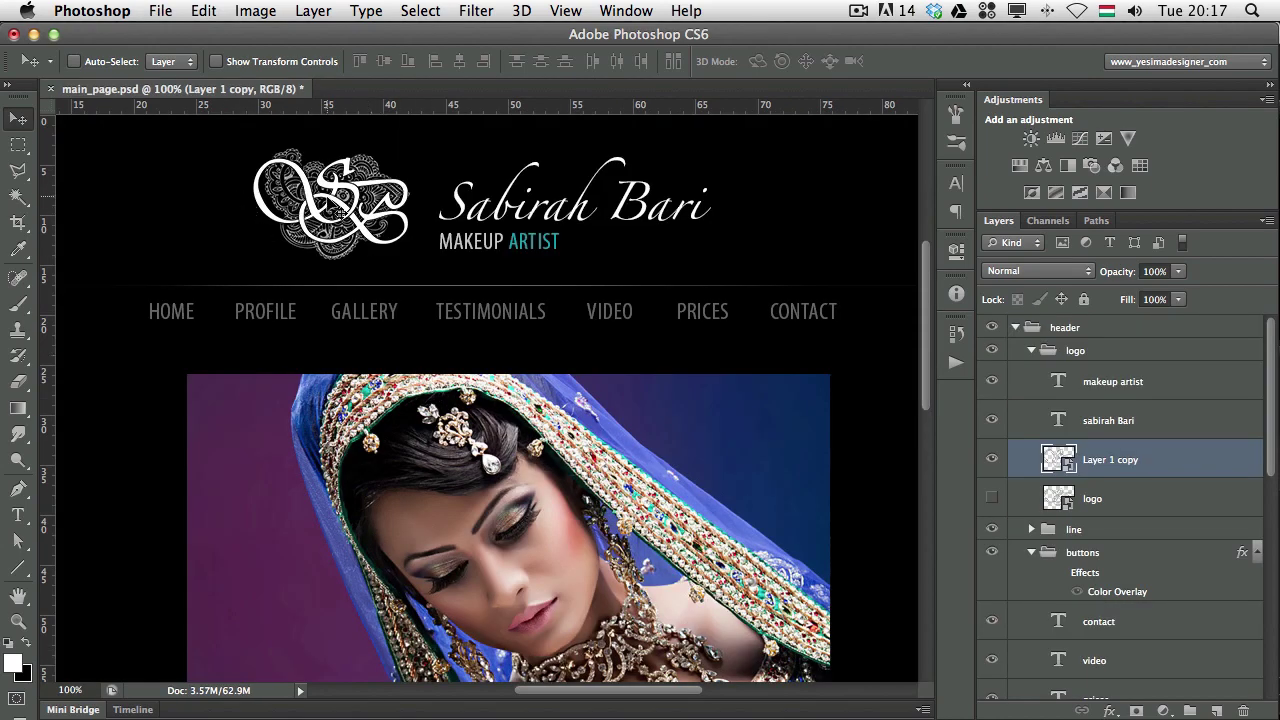
pyautogui.press('super+t')
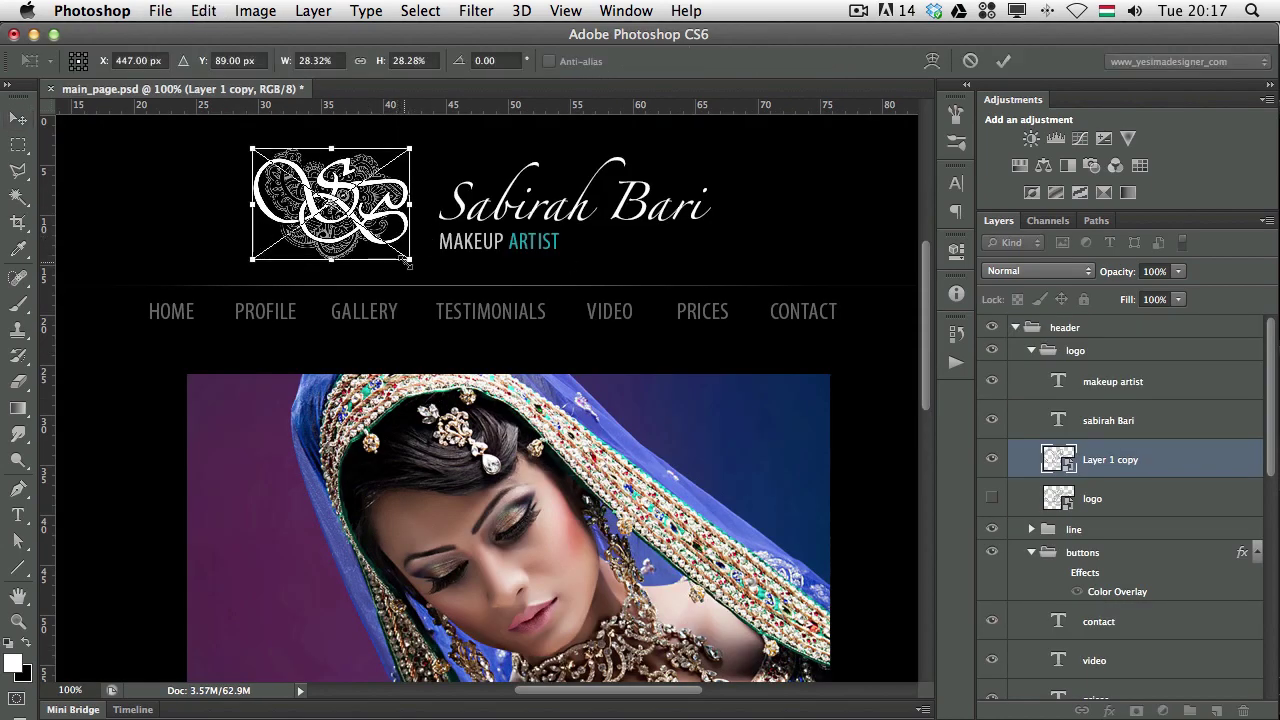
pyautogui.moveTo(410, 262); pyautogui.dragTo(650, 430)
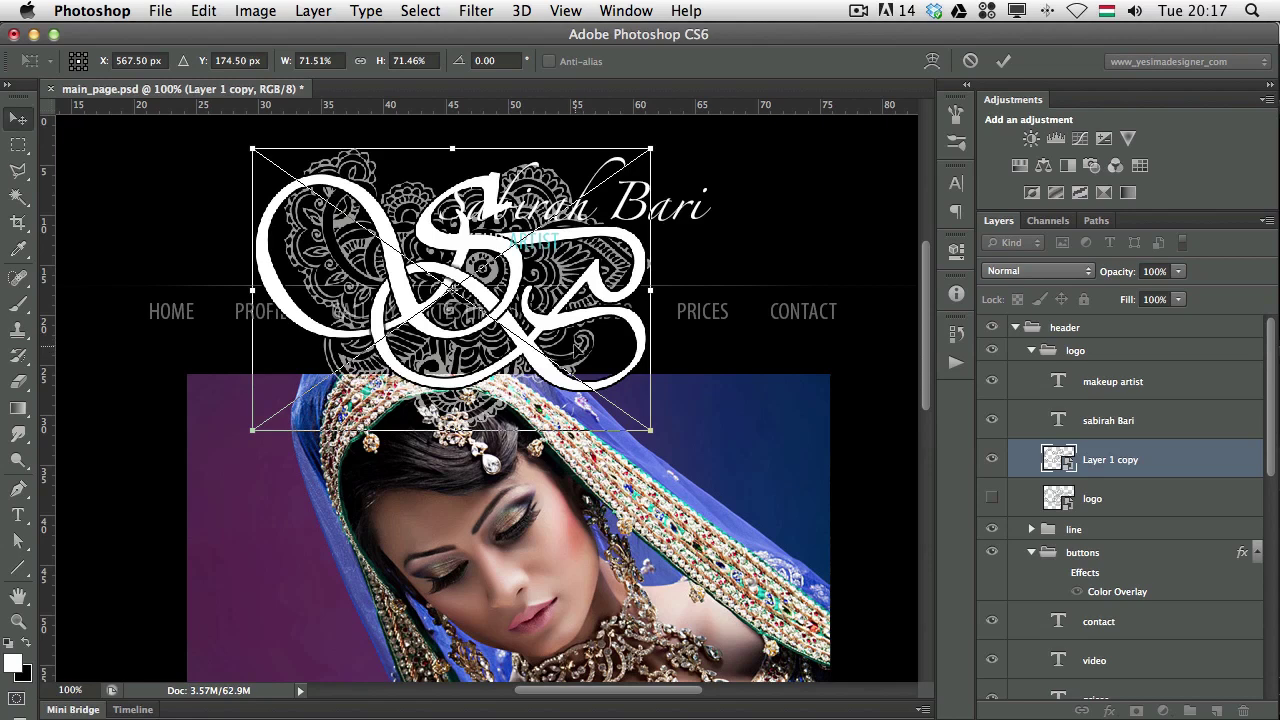
pyautogui.press('Return')
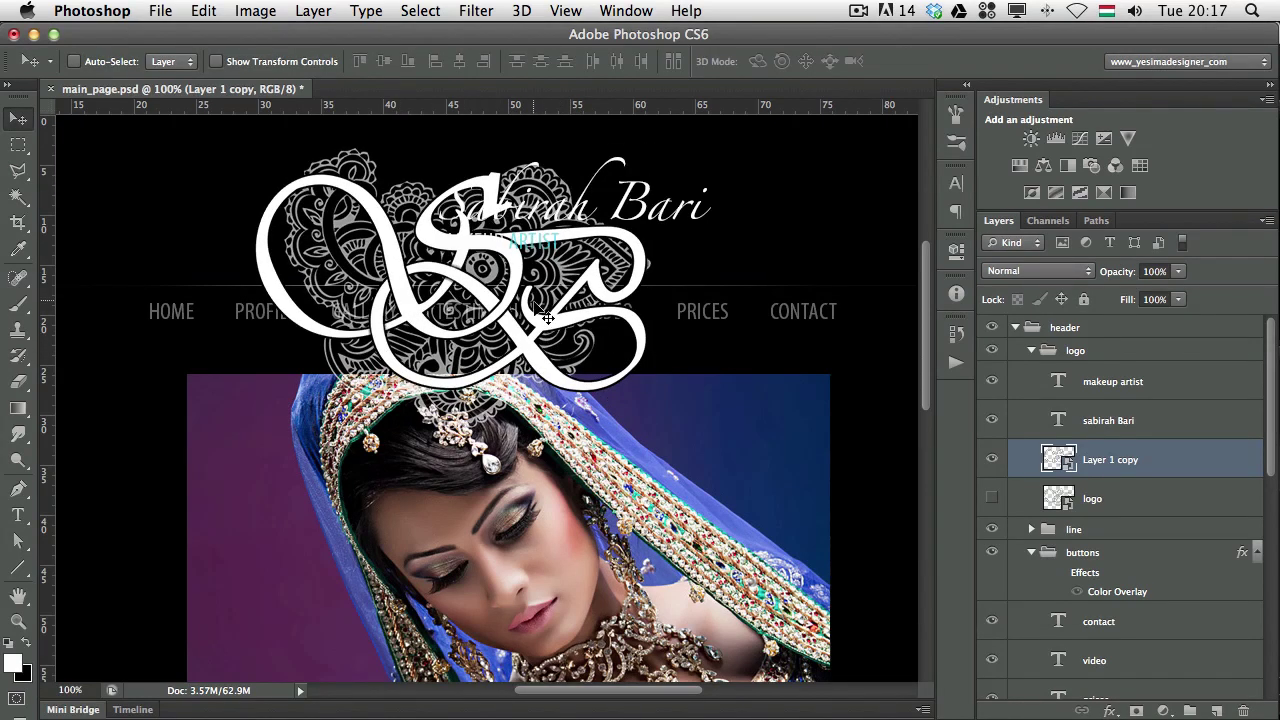
pyautogui.hotkey('ctrl', 't')
pyautogui.moveTo(652, 433); pyautogui.dragTo(407, 279)
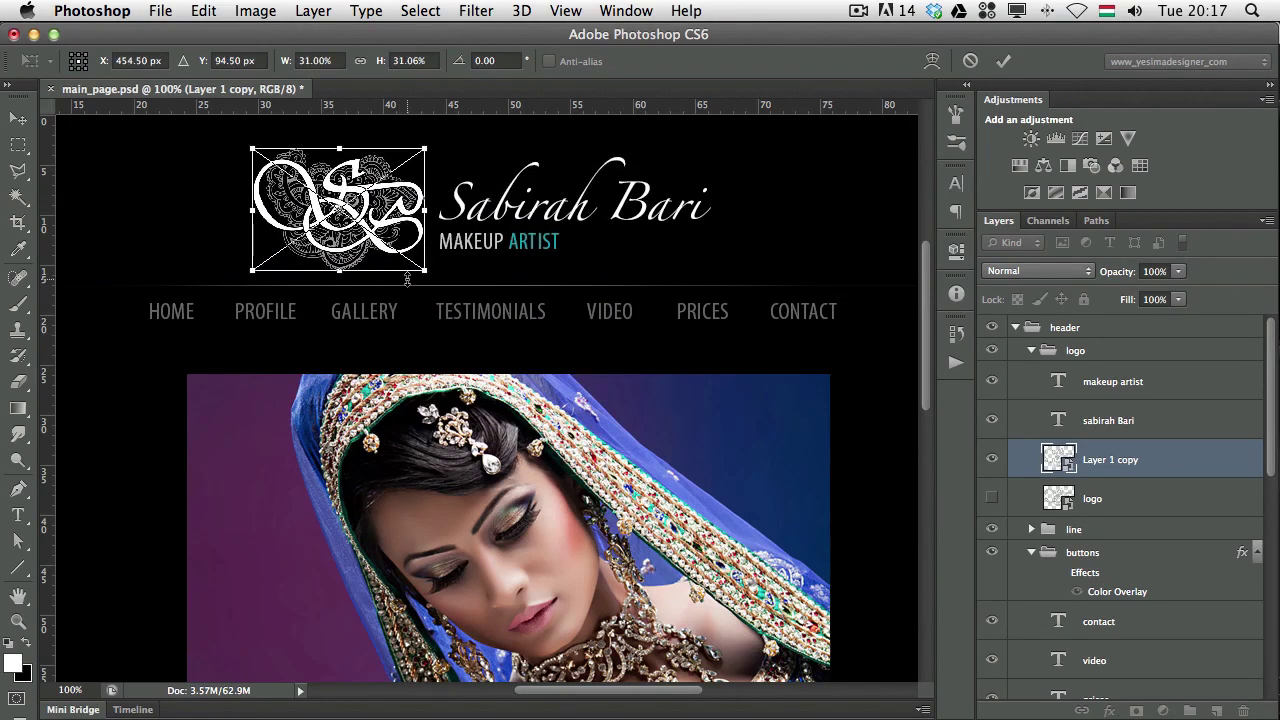
pyautogui.press('Return')
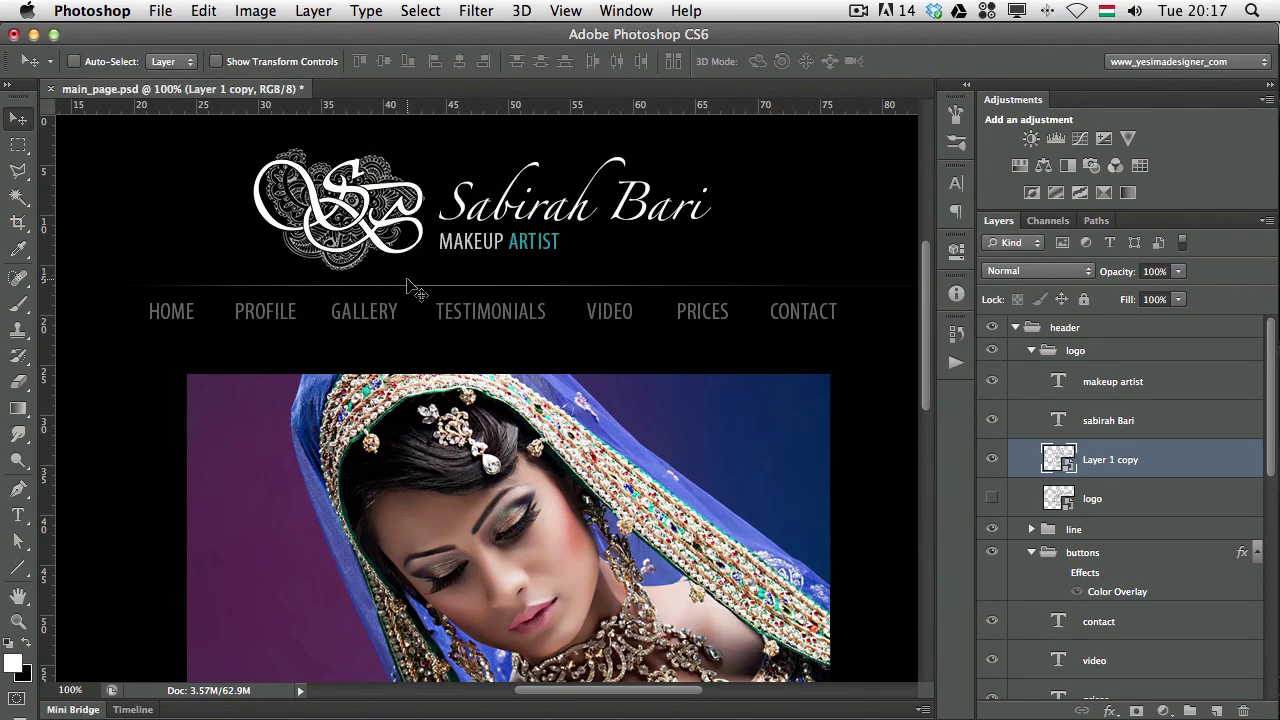
pyautogui.press('Left')
pyautogui.press('Left')
pyautogui.press('Left')
pyautogui.press('Left')
pyautogui.press('Left')
pyautogui.press('Left')
pyautogui.press('Left')
pyautogui.press('Left')
pyautogui.press('Left')
pyautogui.press('Left')
pyautogui.press('Up')
pyautogui.press('Up')
pyautogui.press('Up')
pyautogui.press('Up')
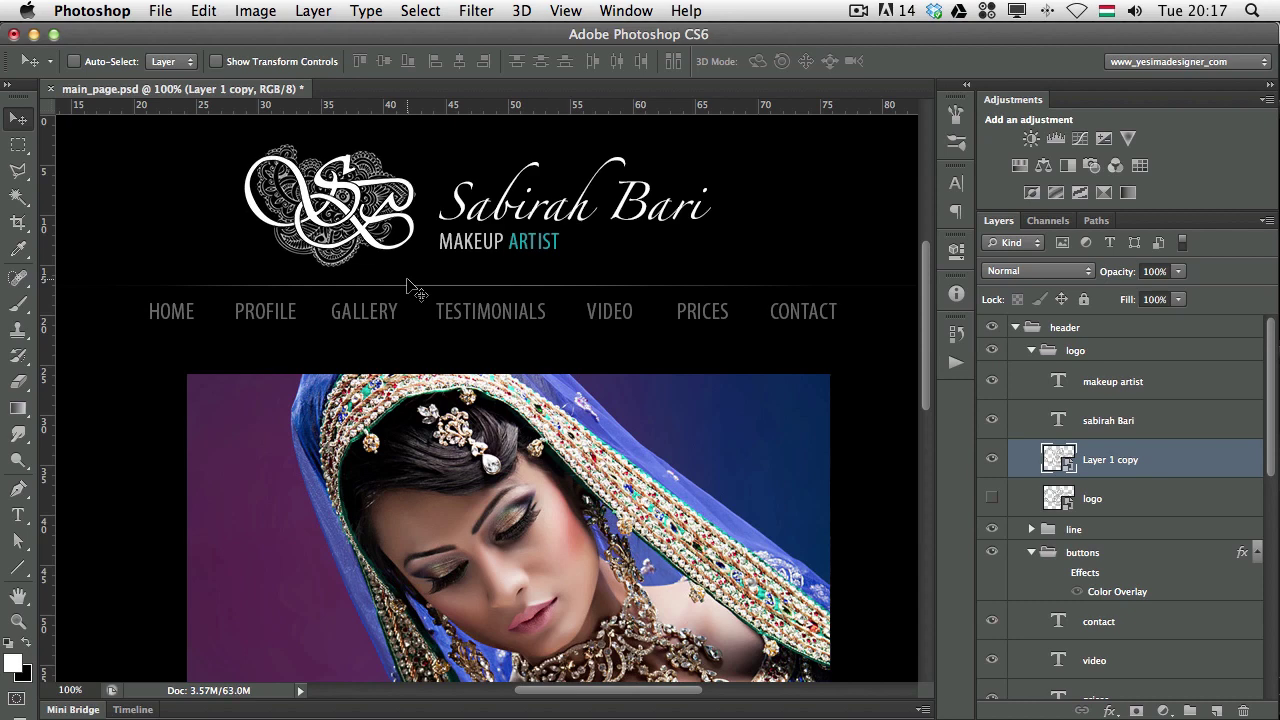